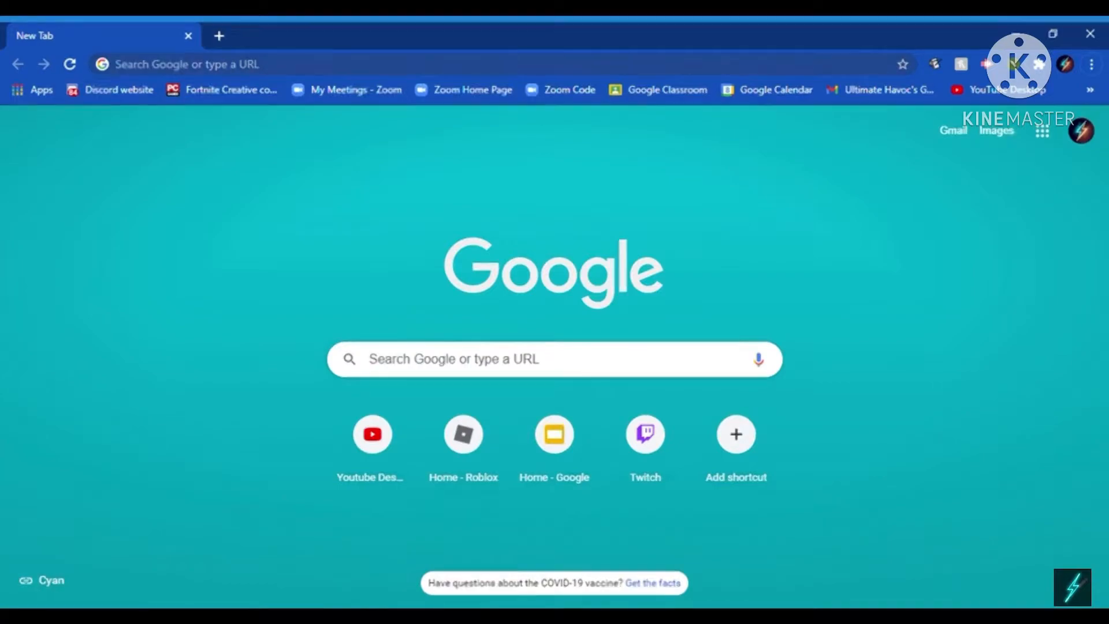
# - Search the web for "Snappa" and open its graphic creation page at snappa.com/app
pyautogui.click(125, 63)
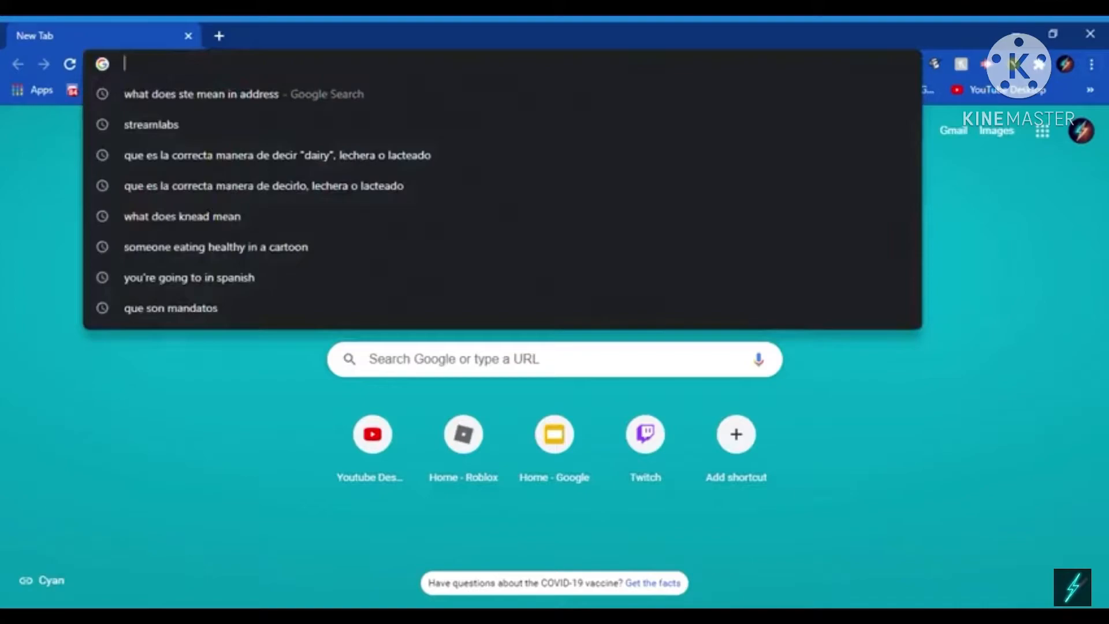
pyautogui.write('sna')
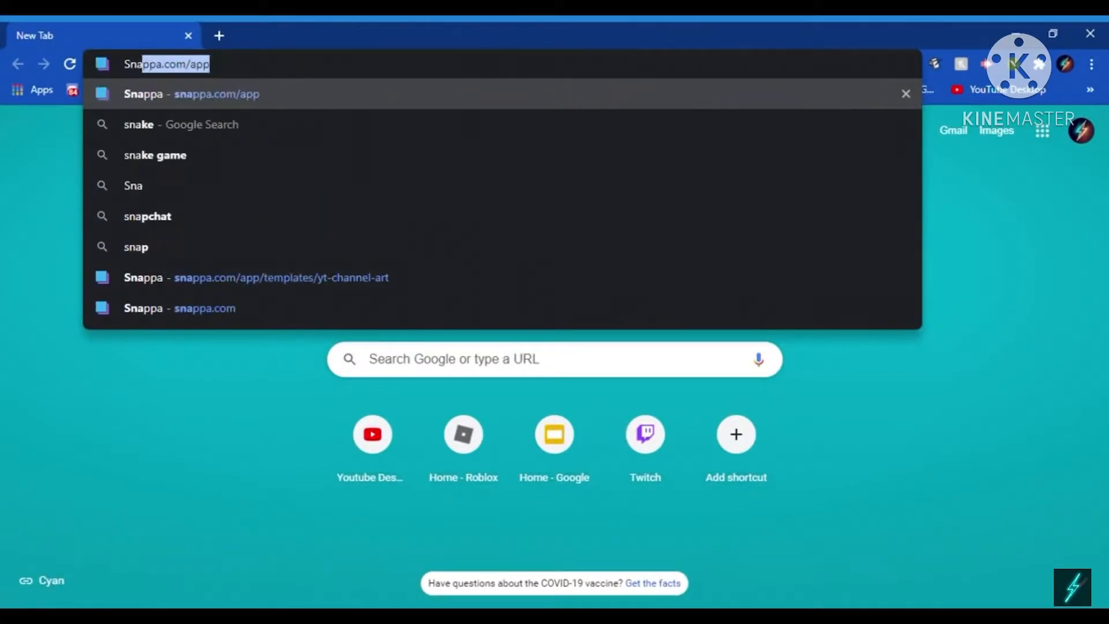
pyautogui.write('ppa')
pyautogui.press('Delete')
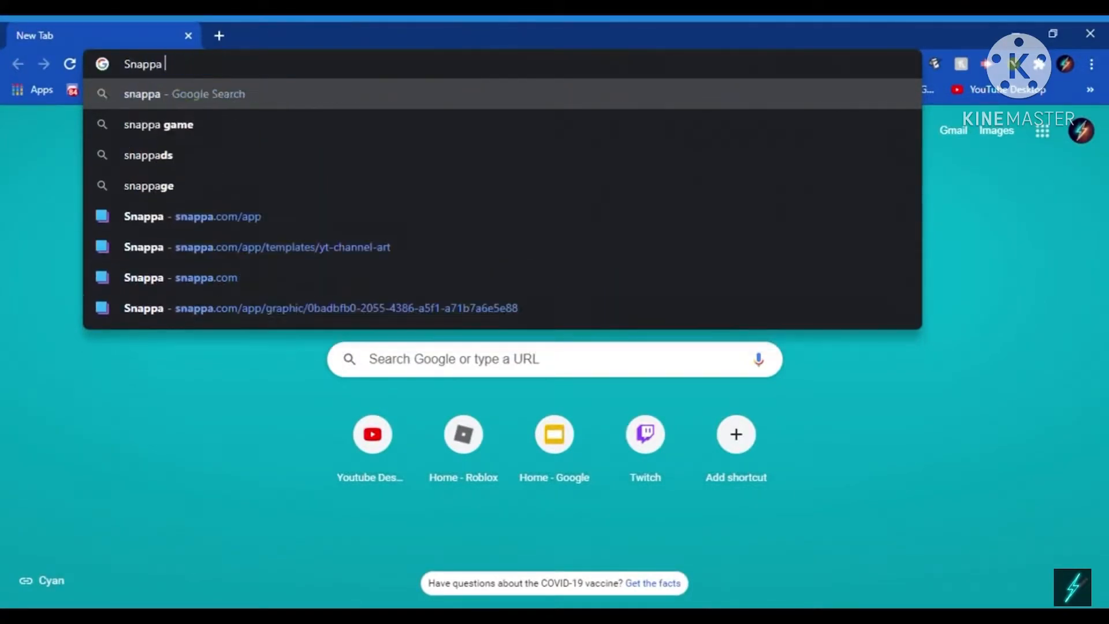
pyautogui.press('Return')
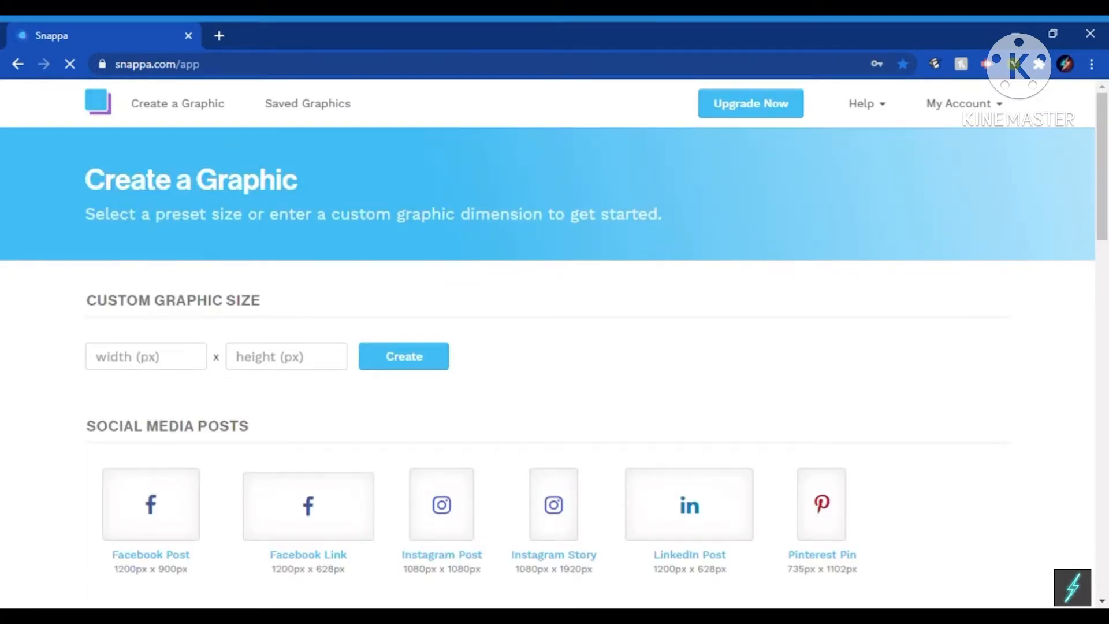
# - Choose the YouTube Channel Art preset (2560px x 1440px) among the headers, banners and profile pages
pyautogui.scroll(-3, 307, 346)
pyautogui.scroll(-5, 308, 347)
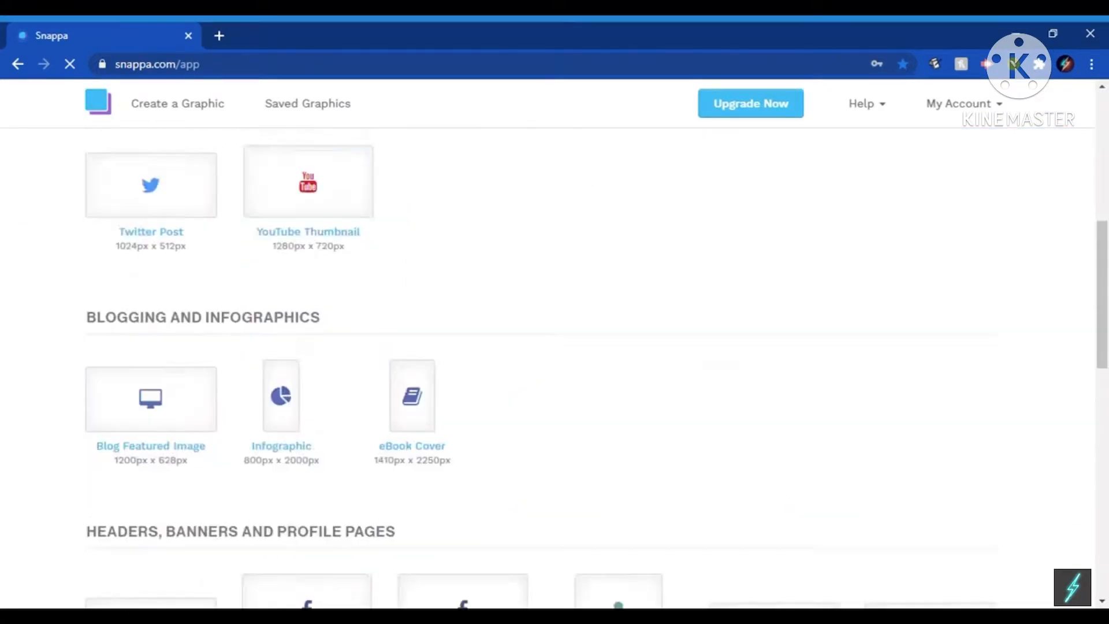
pyautogui.scroll(-7, 308, 347)
pyautogui.scroll(2, 308, 346)
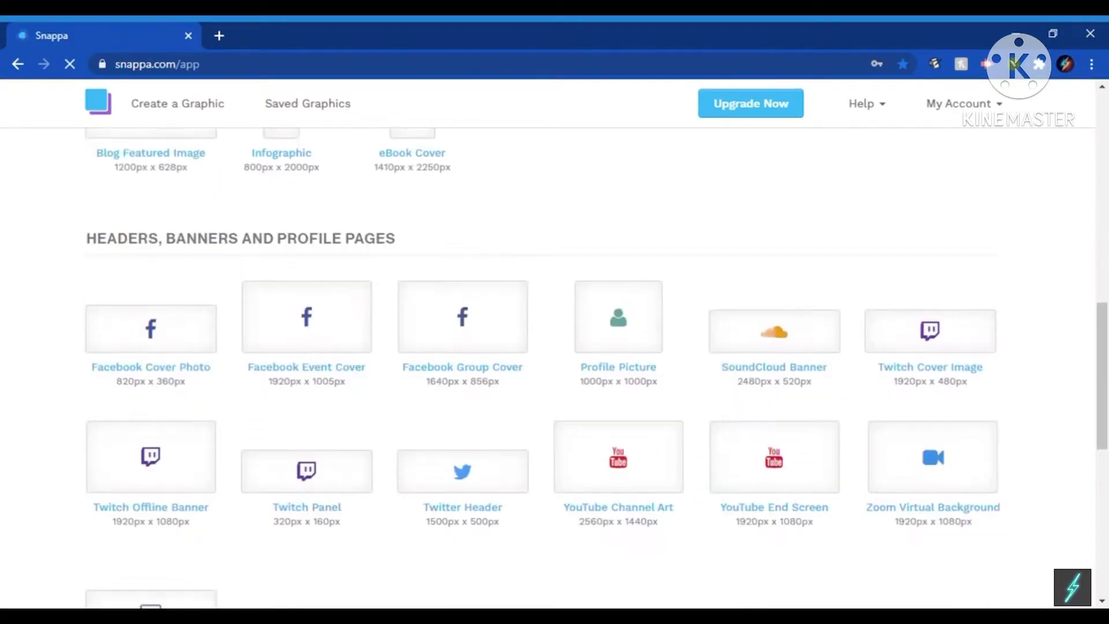
pyautogui.scroll(1, 596, 367)
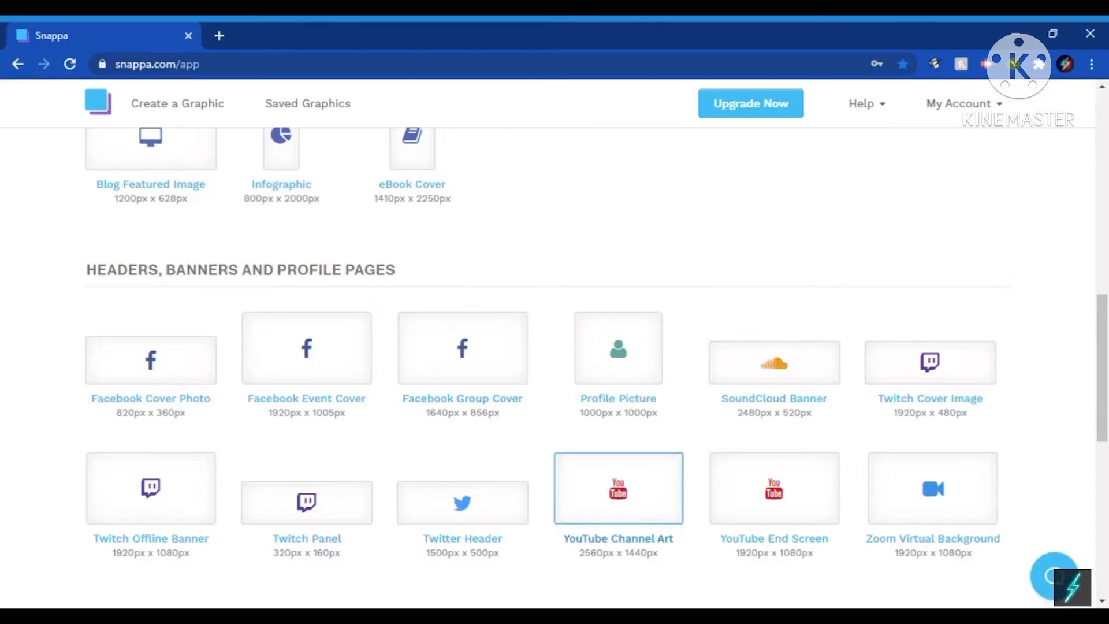
pyautogui.click(618, 488)
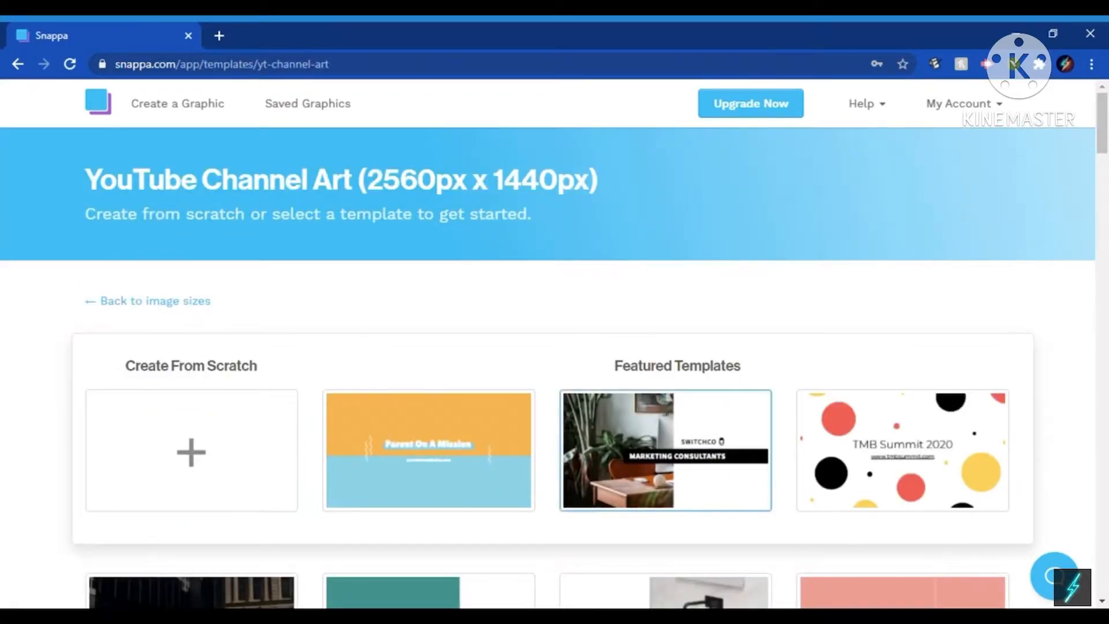
# - Look through the channel art templates and start a blank design from scratch
pyautogui.scroll(-12, 554, 369)
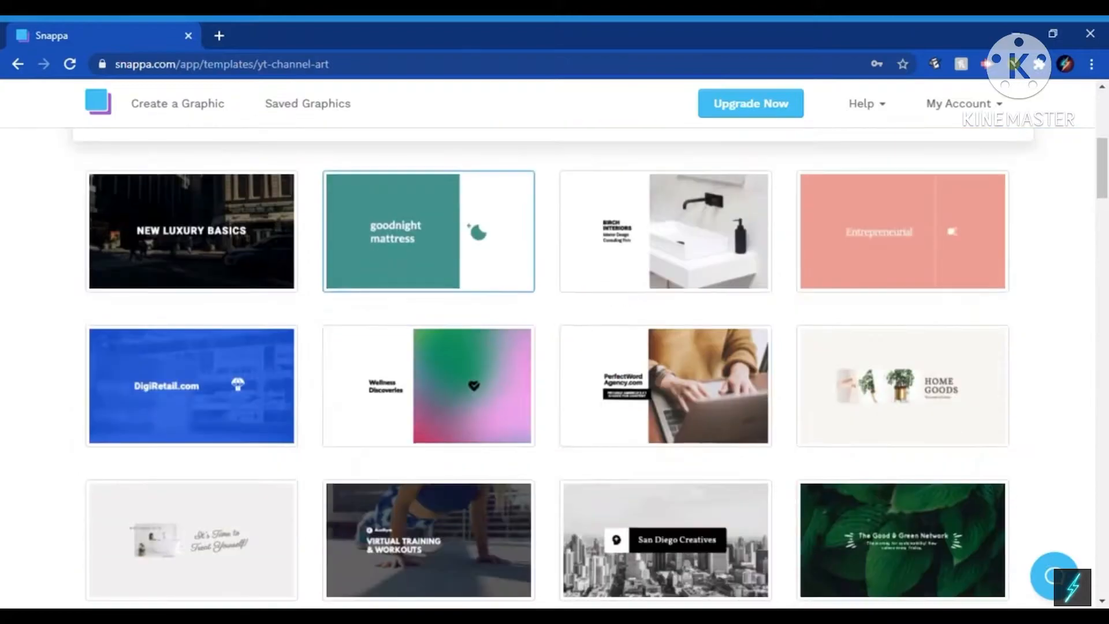
pyautogui.scroll(8, 555, 370)
pyautogui.scroll(5, 554, 370)
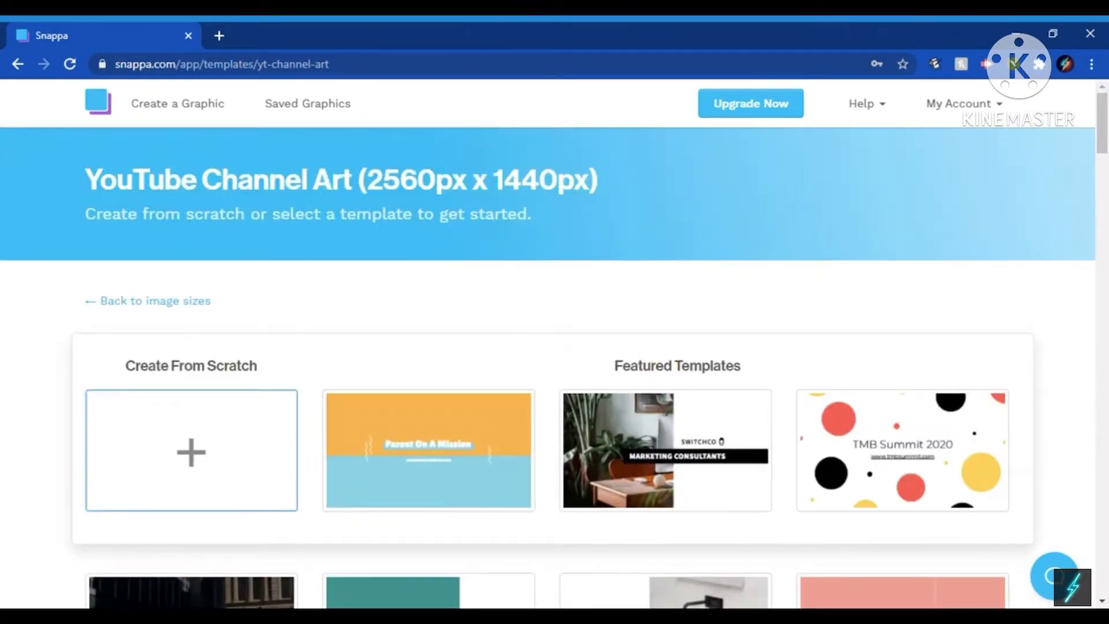
pyautogui.click(192, 450)
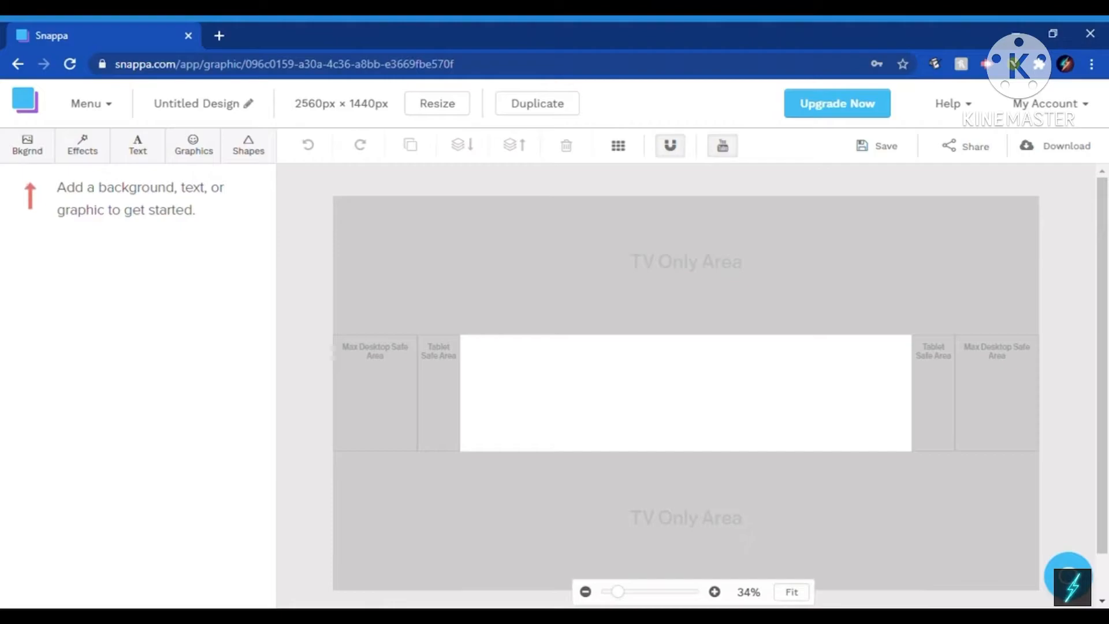
# - Set the uploaded blue tech image with the glowing central circle as the banner background
pyautogui.click(27, 145)
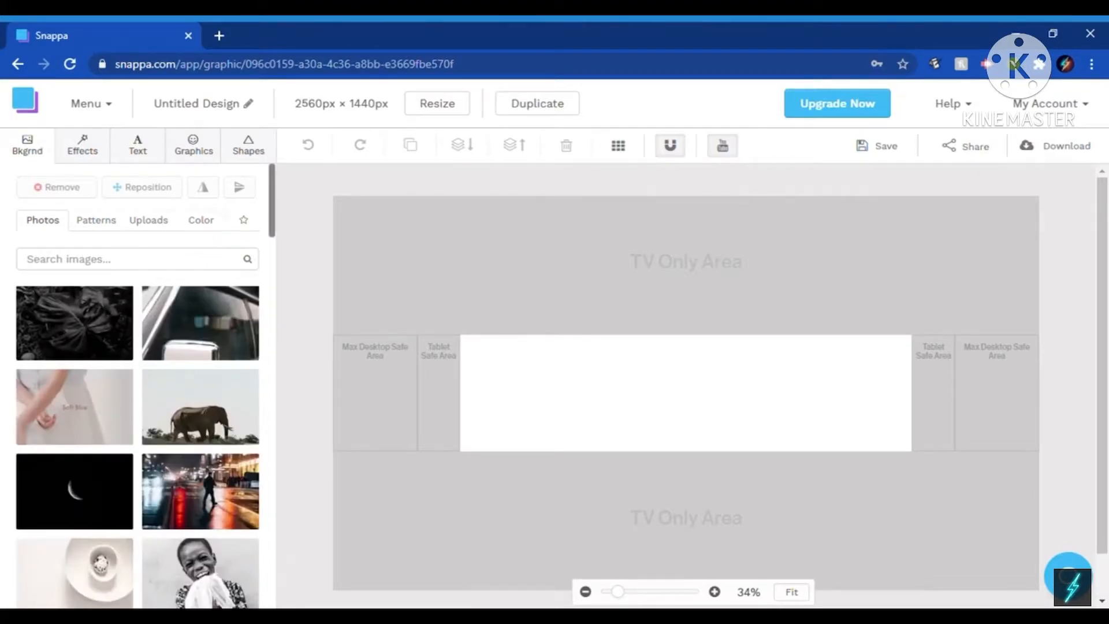
pyautogui.click(148, 220)
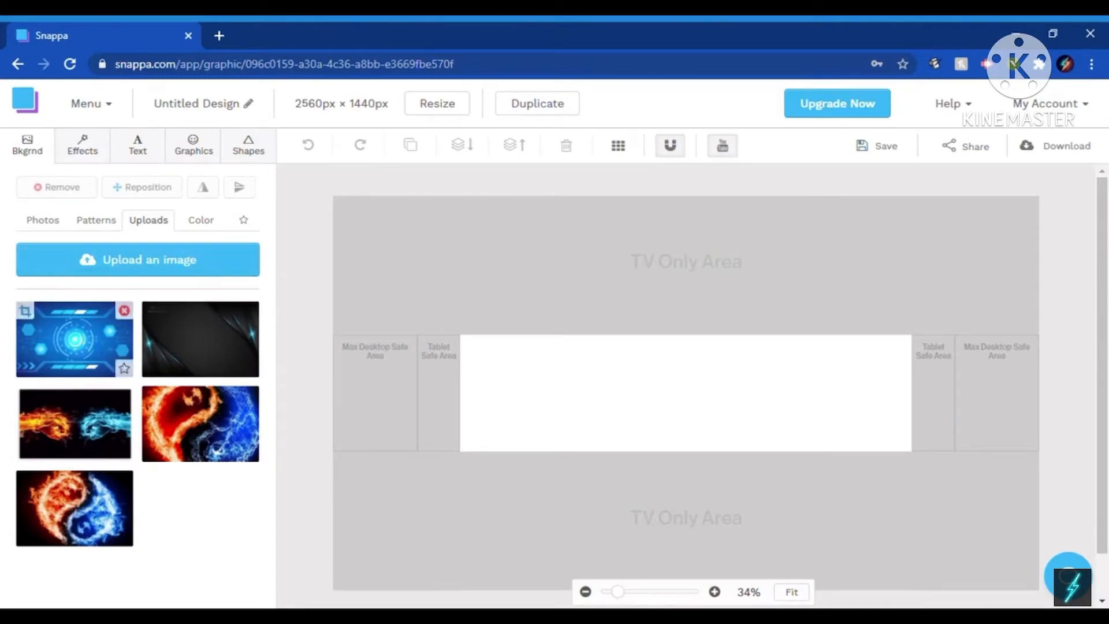
pyautogui.click(74, 340)
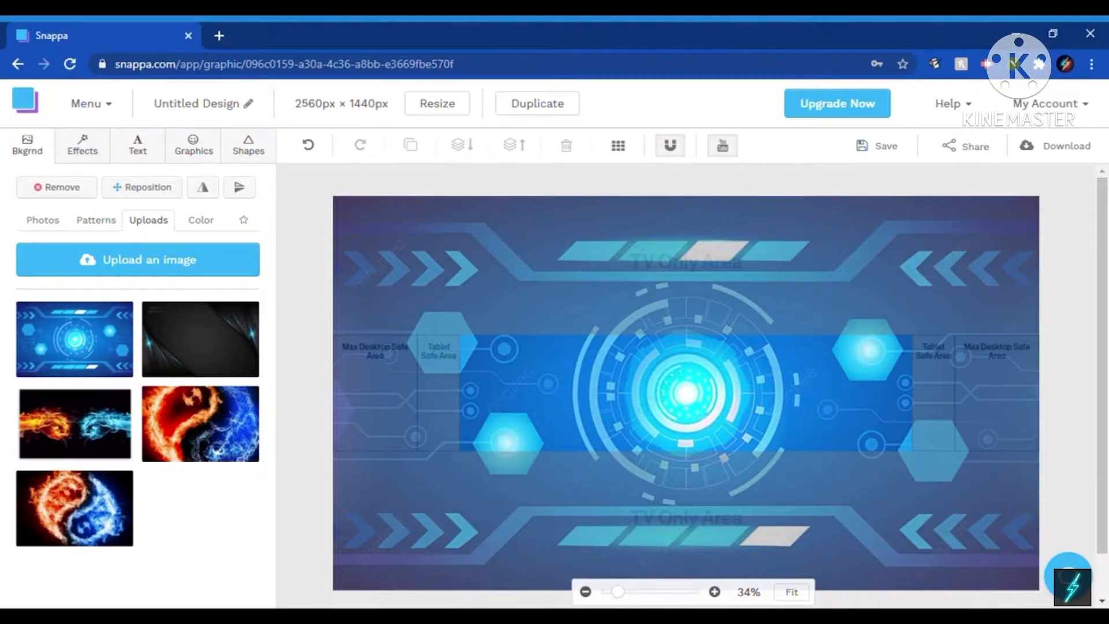
# - Add a heading to the banner and replace its placeholder text with "Ultimate Havoc"
pyautogui.click(137, 145)
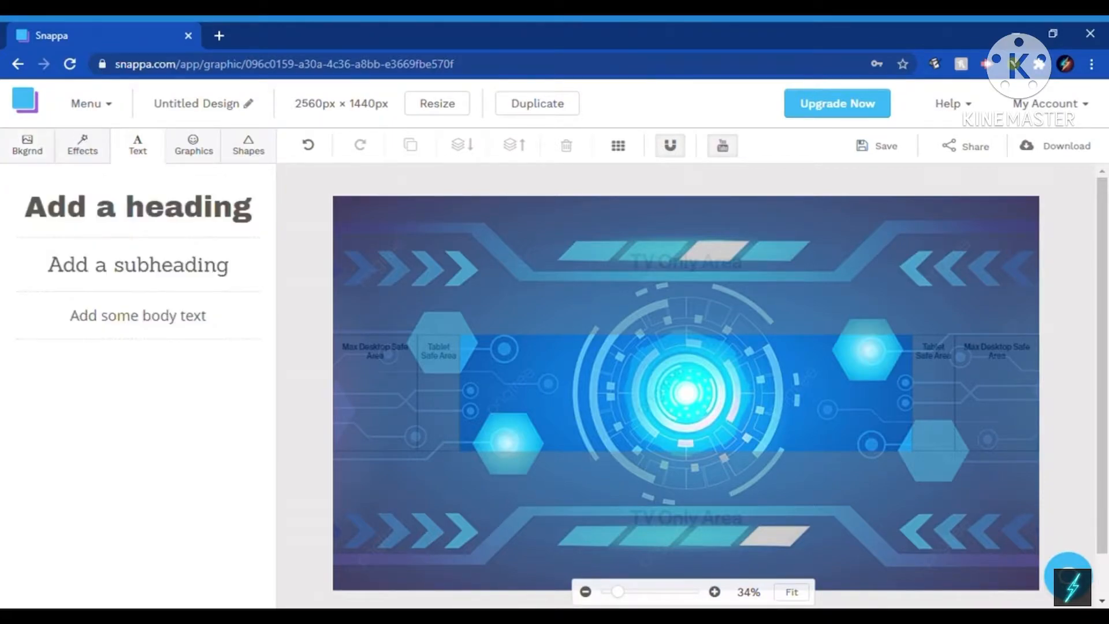
pyautogui.click(138, 207)
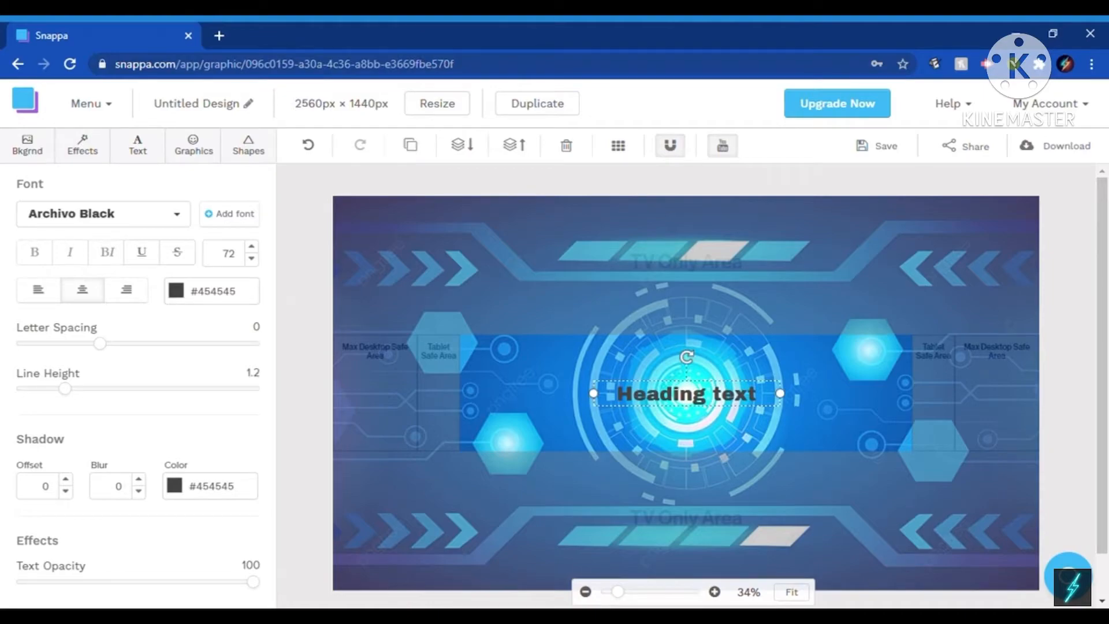
pyautogui.doubleClick(686, 393)
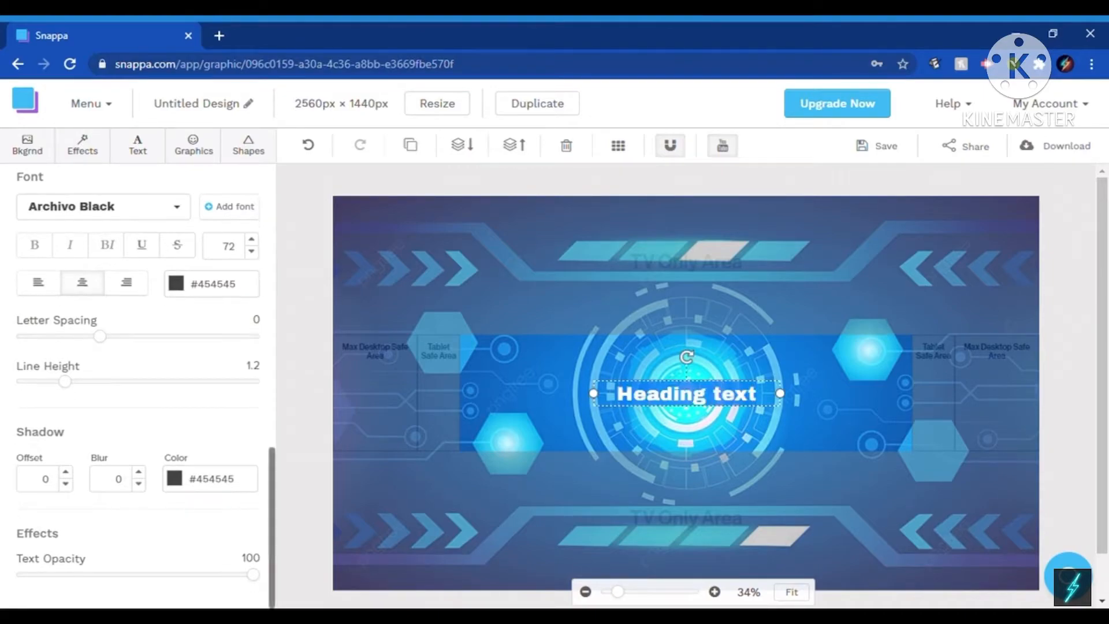
pyautogui.press('BackSpace')
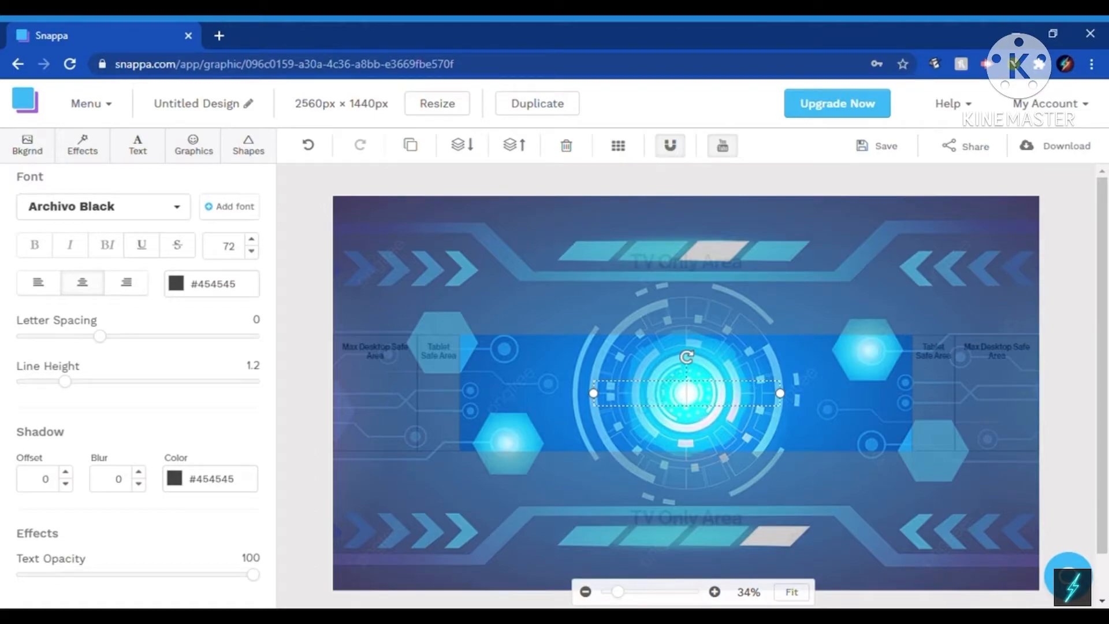
pyautogui.write('Ultimate')
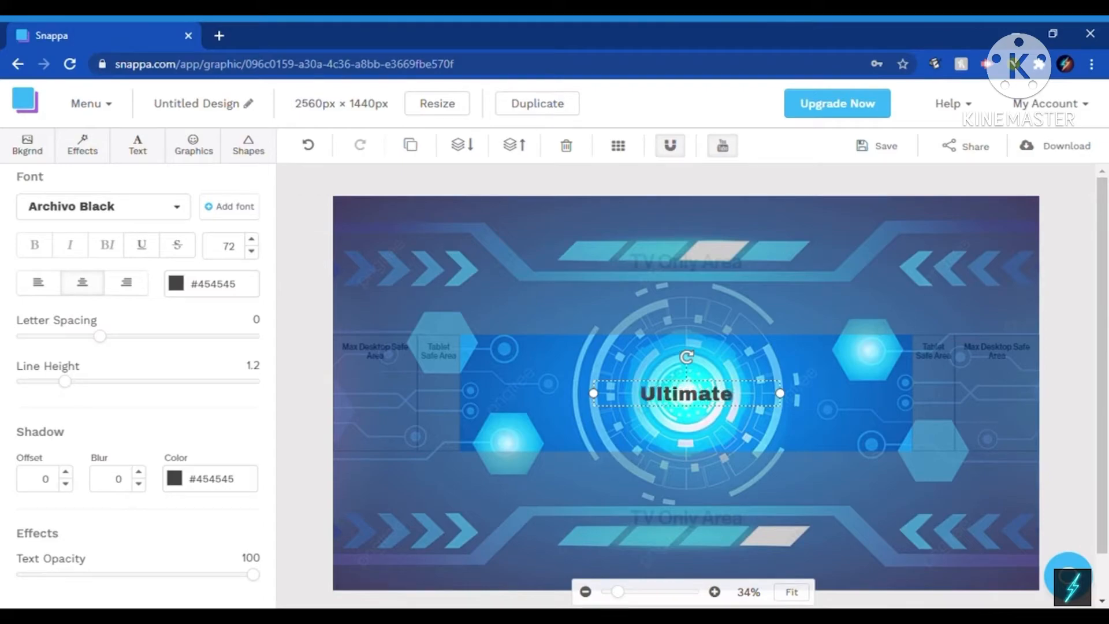
pyautogui.write(' Havoc')
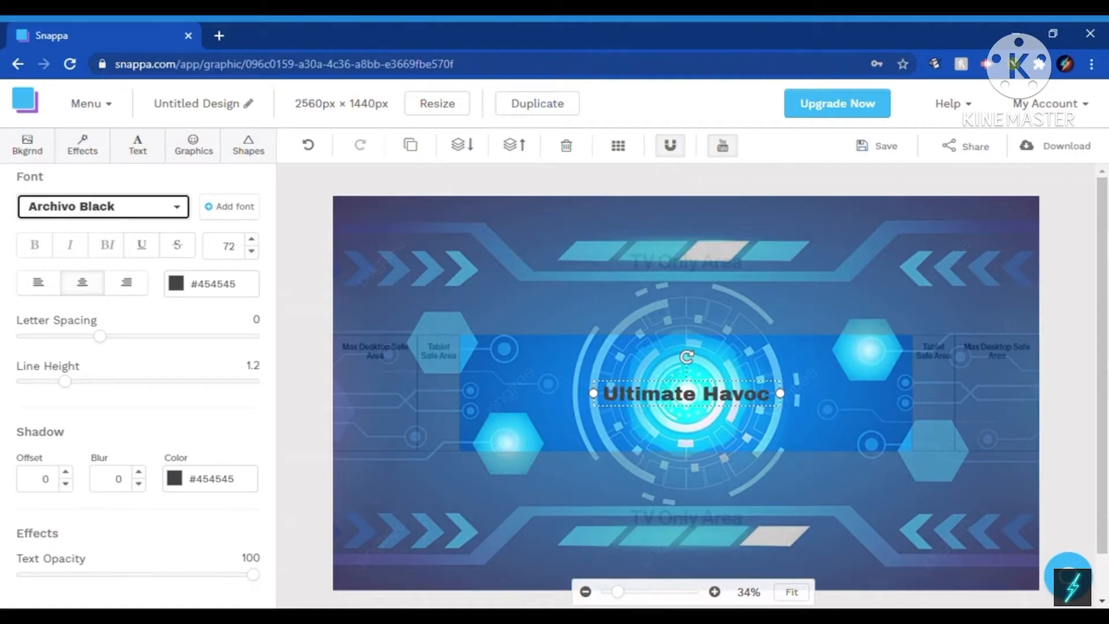
# - Change the heading's font to Chewy and set its letter spacing to 2
pyautogui.click(104, 206)
pyautogui.scroll(-8, 66, 431)
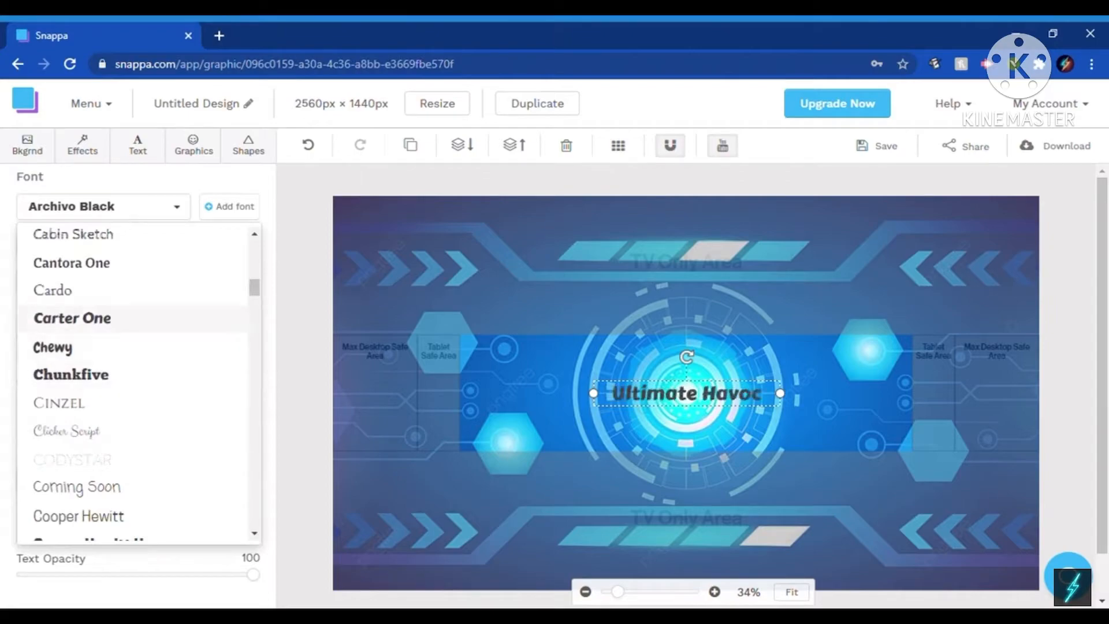
pyautogui.click(52, 347)
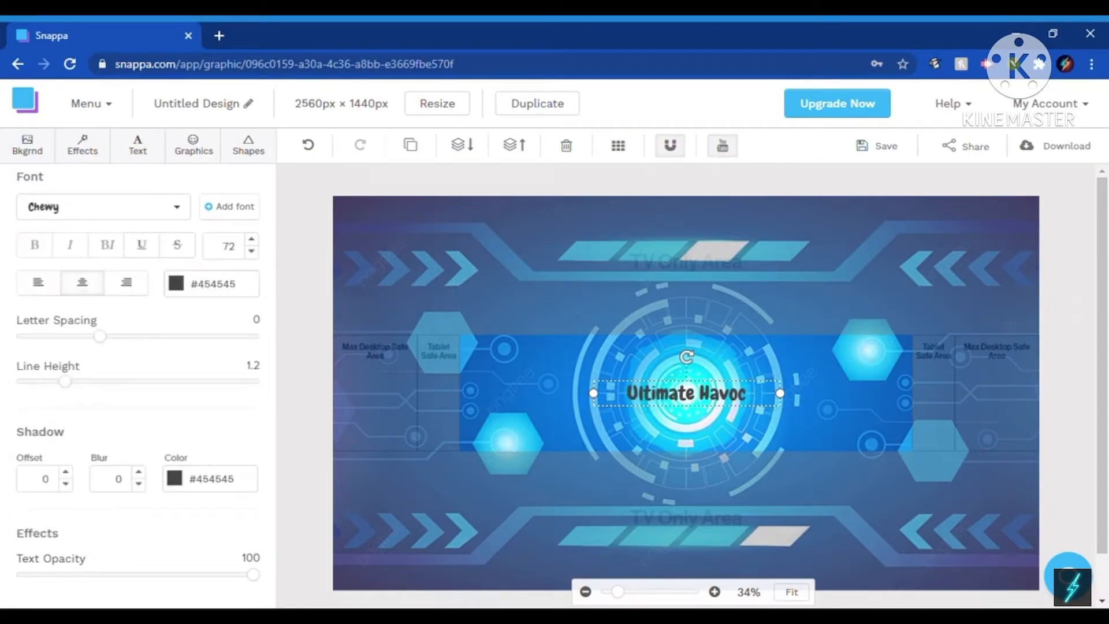
pyautogui.moveTo(100, 336)
pyautogui.mouseDown()
pyautogui.moveTo(137, 336)
pyautogui.moveTo(115, 336)
pyautogui.mouseUp()
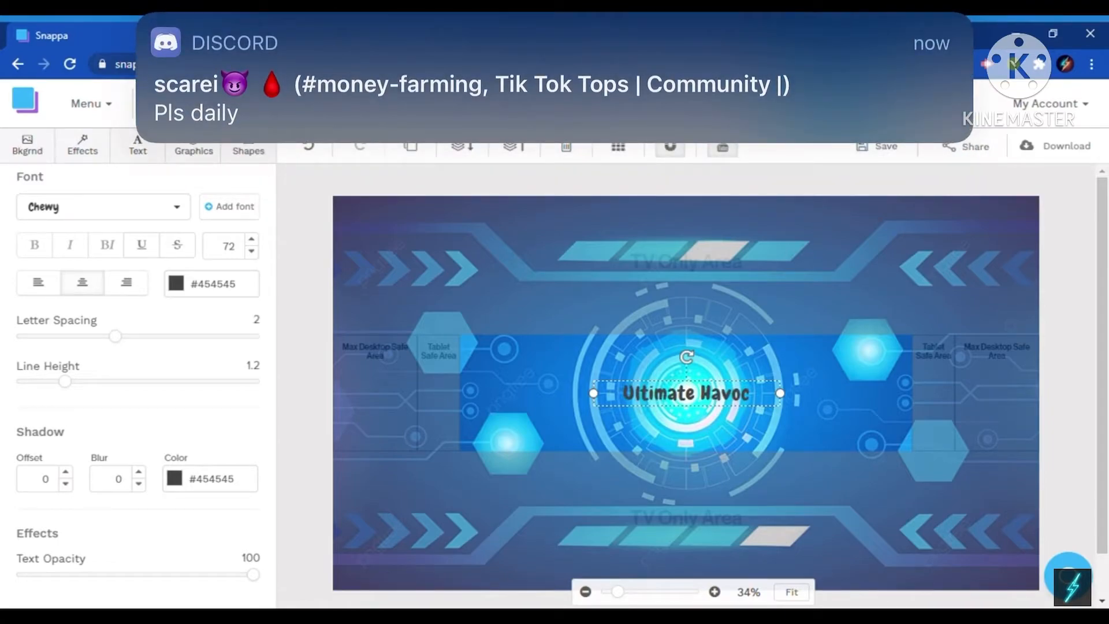
pyautogui.moveTo(253, 574)
pyautogui.mouseDown()
pyautogui.moveTo(70, 574)
pyautogui.moveTo(253, 574)
pyautogui.mouseUp()
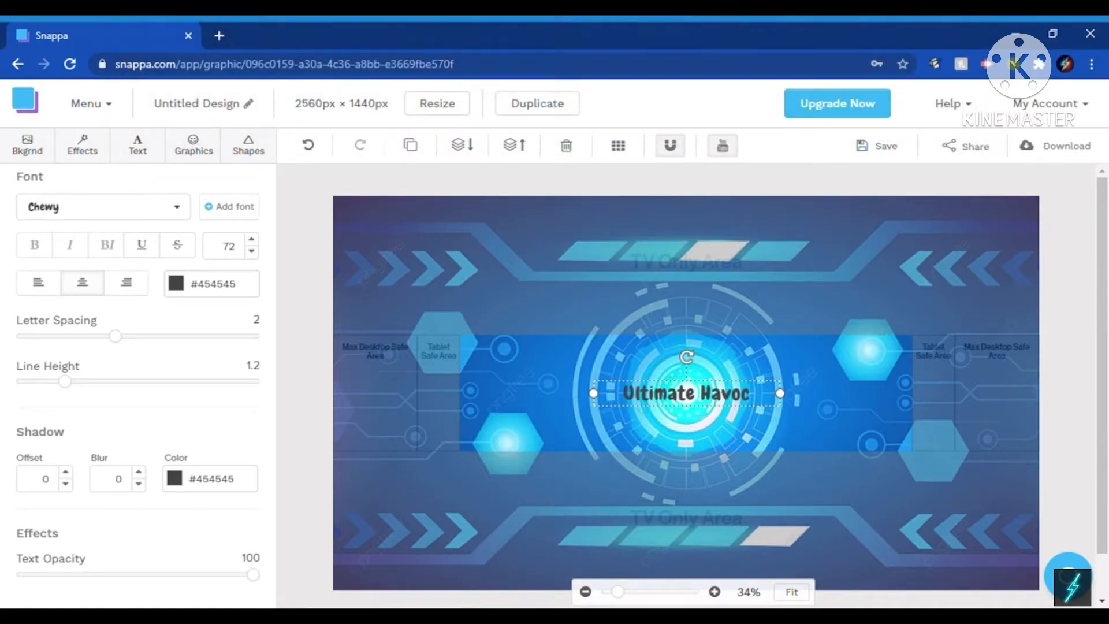
# - Adjust the background effects, setting saturation to 2 and hue to 5
pyautogui.click(82, 145)
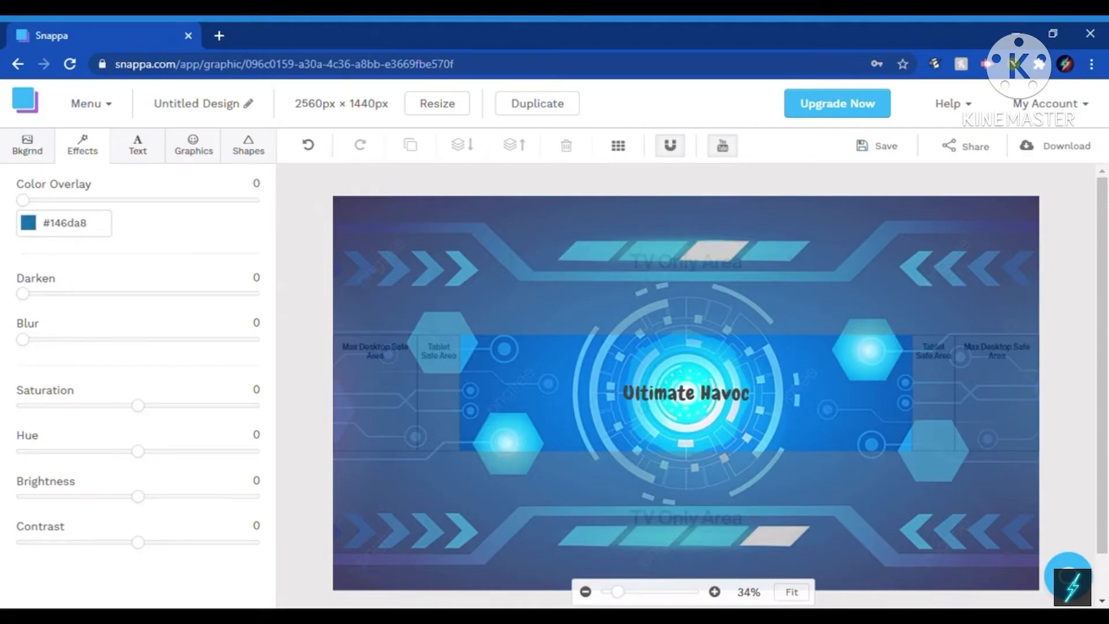
pyautogui.moveTo(23, 200)
pyautogui.mouseDown()
pyautogui.moveTo(253, 200)
pyautogui.moveTo(22, 201)
pyautogui.mouseUp()
pyautogui.moveTo(22, 294)
pyautogui.mouseDown()
pyautogui.moveTo(255, 294)
pyautogui.moveTo(22, 293)
pyautogui.mouseUp()
pyautogui.moveTo(23, 340)
pyautogui.mouseDown()
pyautogui.moveTo(254, 340)
pyautogui.moveTo(22, 340)
pyautogui.mouseUp()
pyautogui.moveTo(138, 405)
pyautogui.mouseDown()
pyautogui.moveTo(232, 405)
pyautogui.moveTo(23, 405)
pyautogui.moveTo(140, 405)
pyautogui.mouseUp()
pyautogui.moveTo(137, 451)
pyautogui.mouseDown()
pyautogui.moveTo(253, 450)
pyautogui.moveTo(59, 450)
pyautogui.moveTo(253, 450)
pyautogui.moveTo(115, 450)
pyautogui.moveTo(143, 450)
pyautogui.mouseUp()
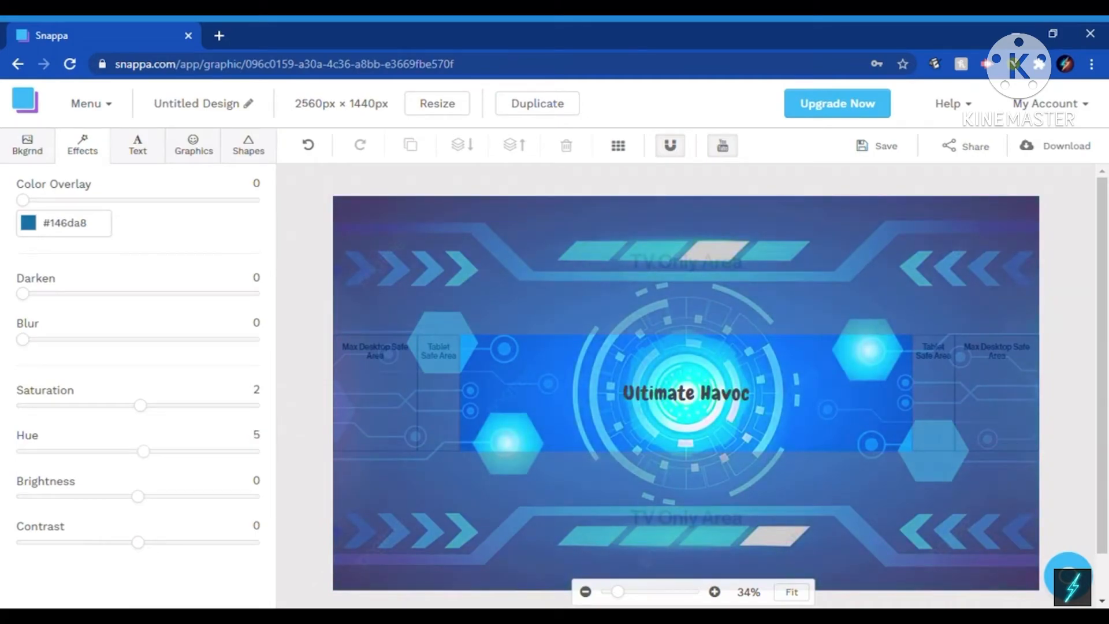
# - Search the icon graphics for "youtube" and add the pink-red play icon with the pale cloud shapes to the banner
pyautogui.click(137, 145)
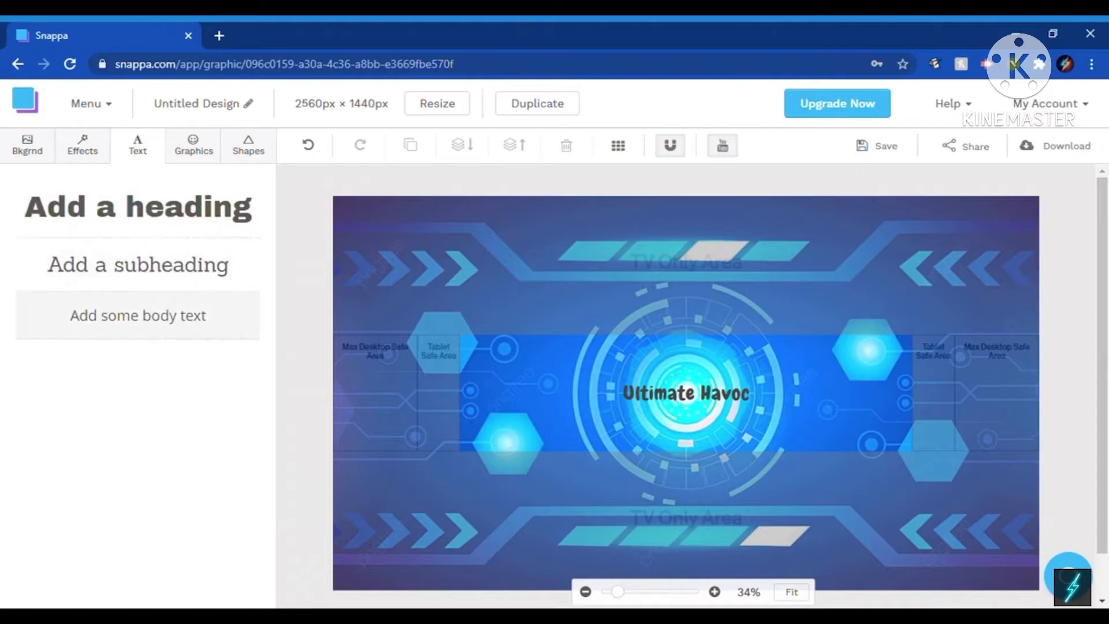
pyautogui.click(193, 145)
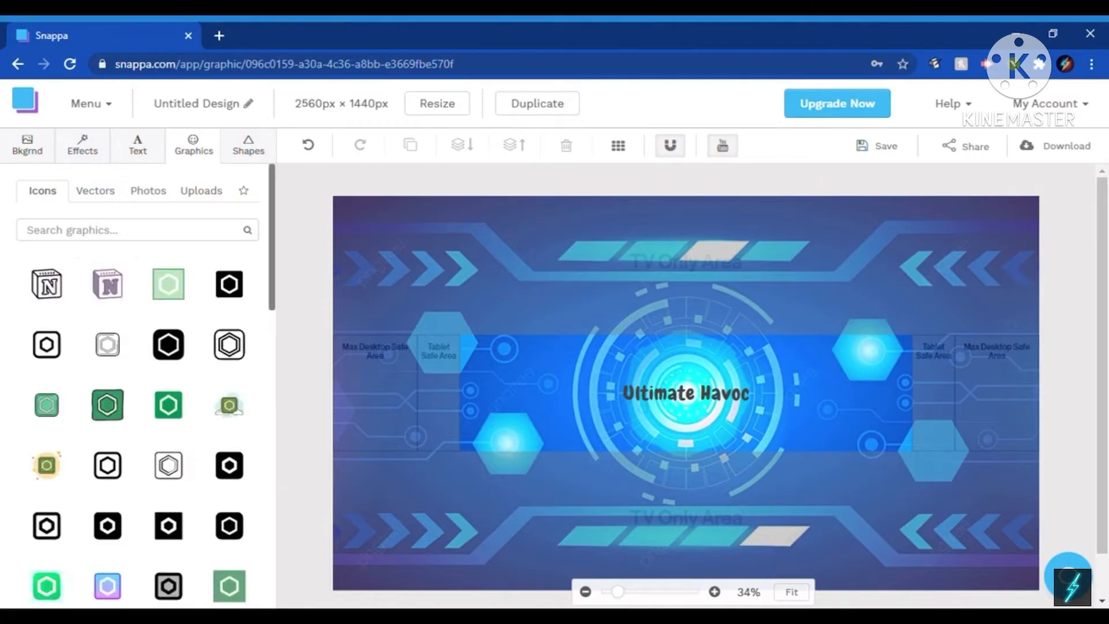
pyautogui.click(137, 230)
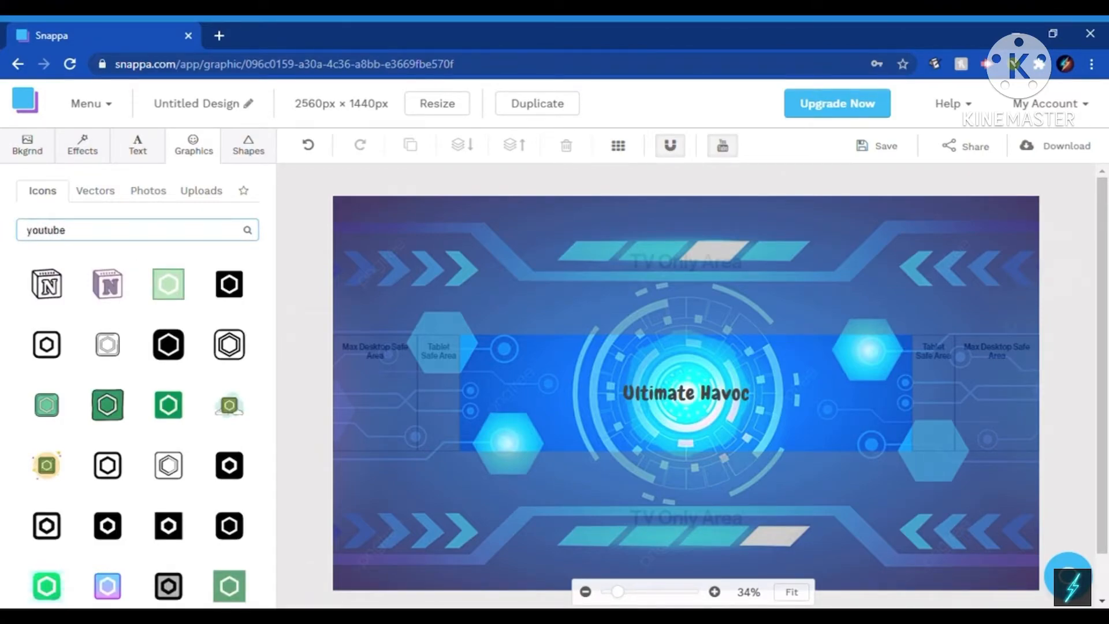
pyautogui.click(107, 283)
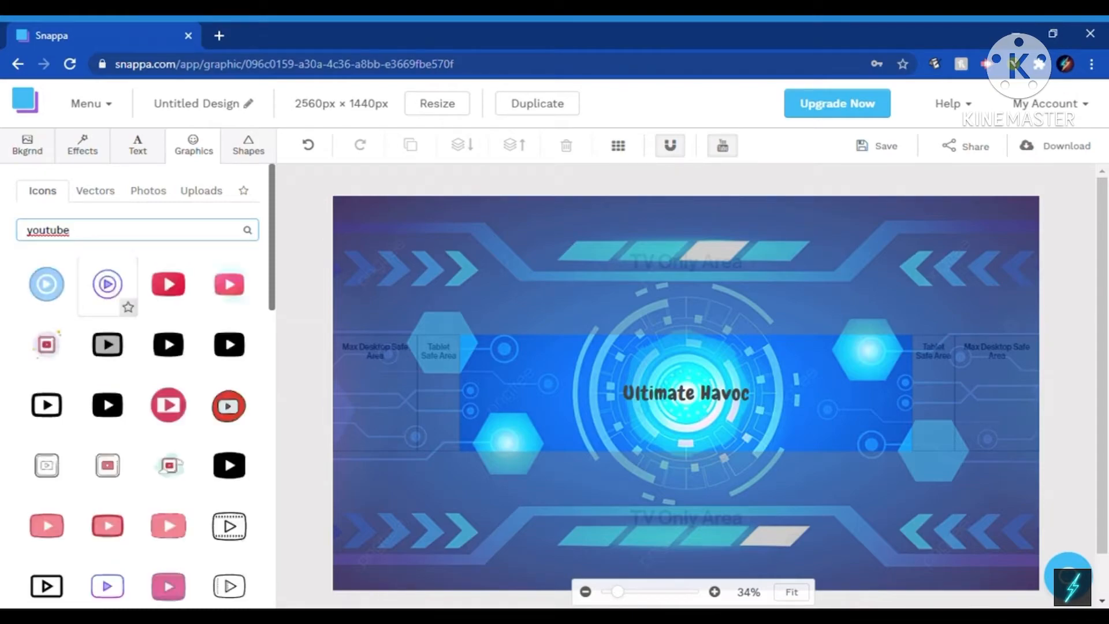
pyautogui.click(229, 284)
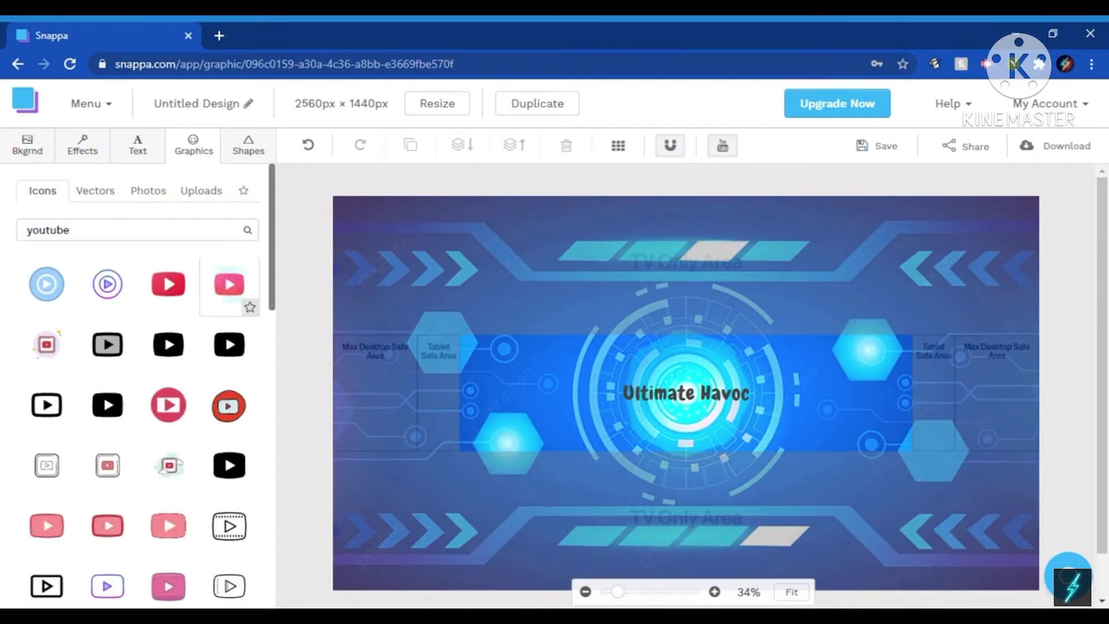
# - Move the YouTube icon to the banner's upper-left area, shrink it, and tilt it slightly counterclockwise
pyautogui.moveTo(686, 393); pyautogui.dragTo(438, 297)
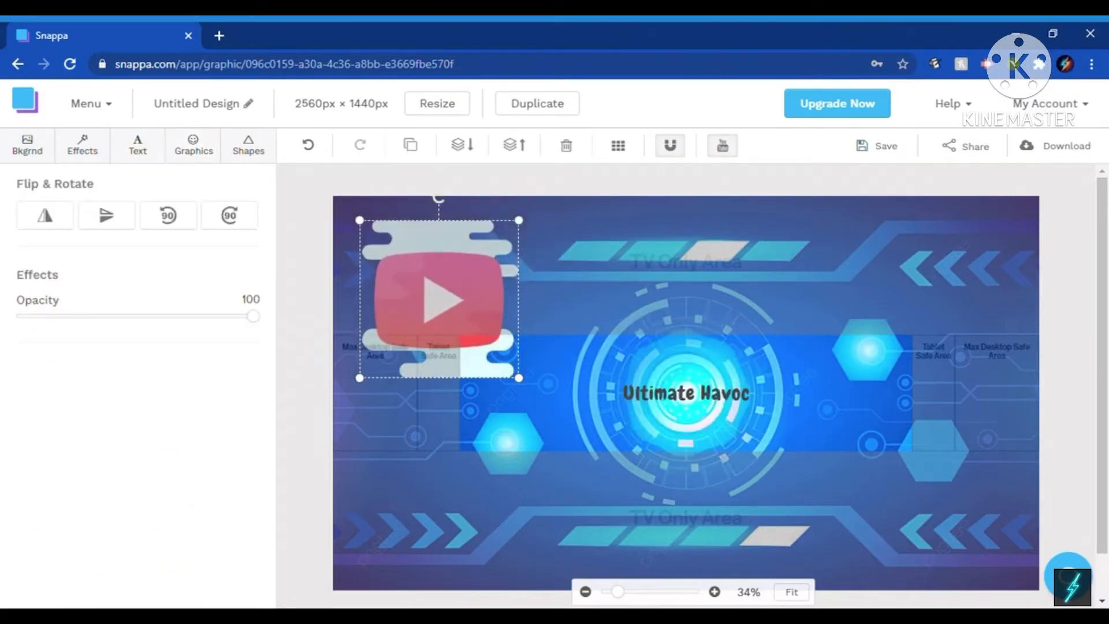
pyautogui.moveTo(519, 377); pyautogui.dragTo(472, 332)
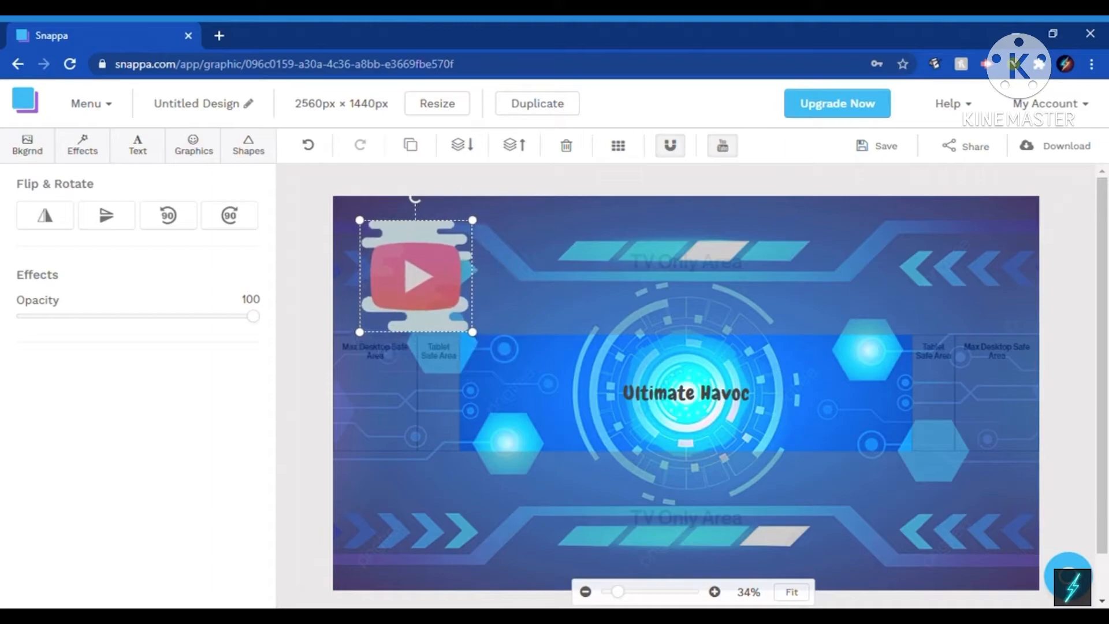
pyautogui.moveTo(415, 276); pyautogui.dragTo(427, 304)
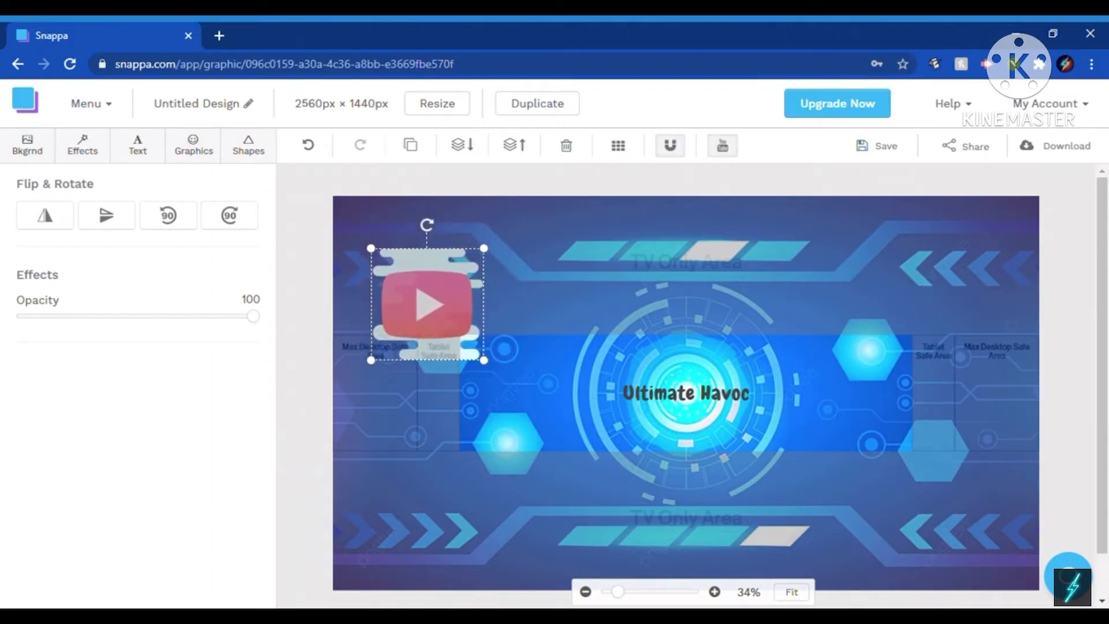
pyautogui.moveTo(427, 225)
pyautogui.mouseDown()
pyautogui.moveTo(384, 235)
pyautogui.moveTo(412, 225)
pyautogui.mouseUp()
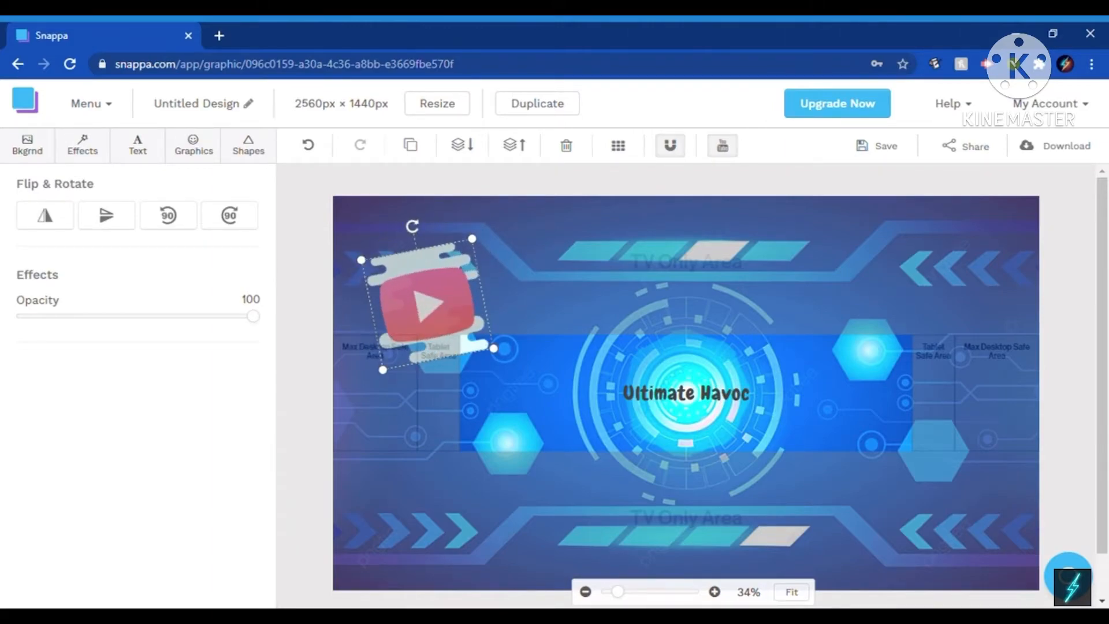
# - Move the YouTube icon into the banner's central safe band beside the "Ultimate Havoc" heading and shrink it to fit
pyautogui.moveTo(428, 303); pyautogui.dragTo(511, 365)
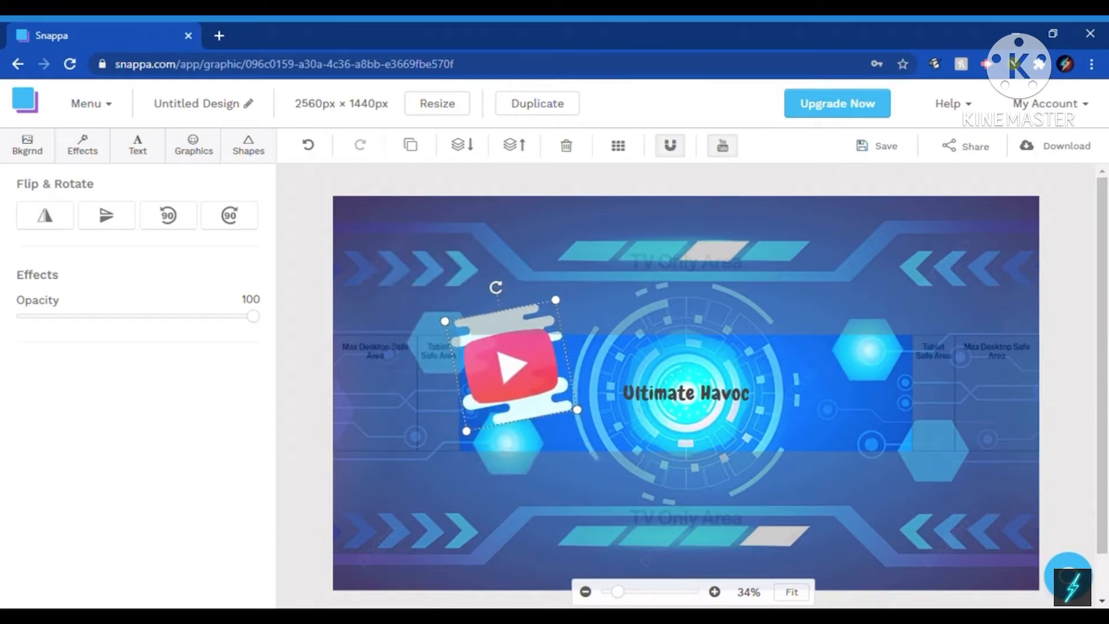
pyautogui.moveTo(445, 321); pyautogui.dragTo(477, 343)
pyautogui.moveTo(526, 375); pyautogui.dragTo(516, 389)
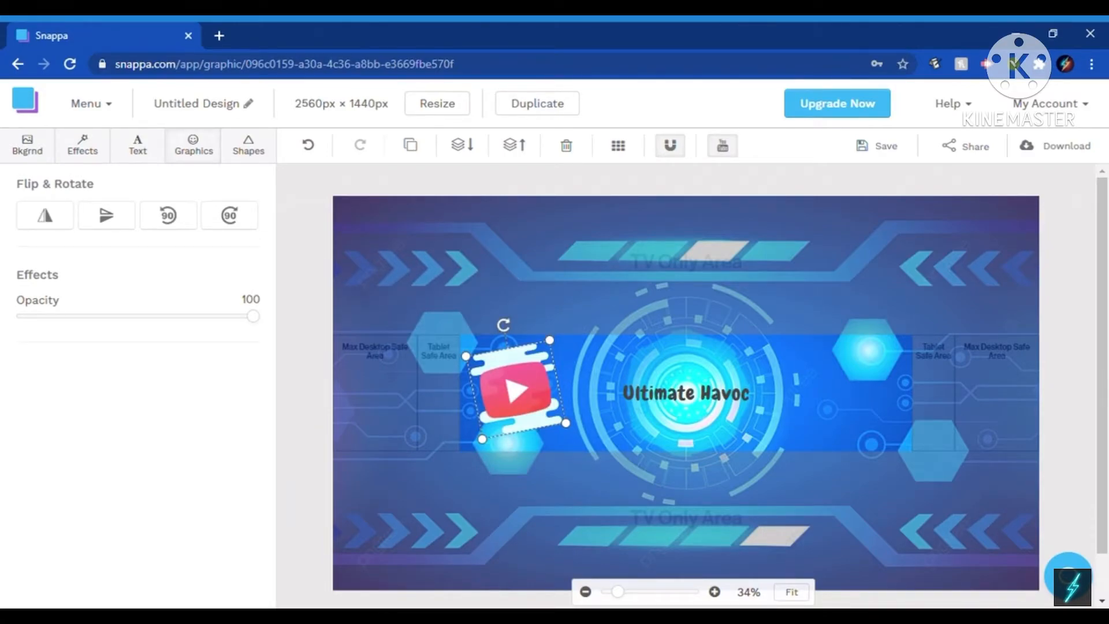
# - Search the icon graphics for "roblox" and add the red Roblox icon on the pale yellow circle with dots
pyautogui.click(194, 144)
pyautogui.doubleClick(70, 230)
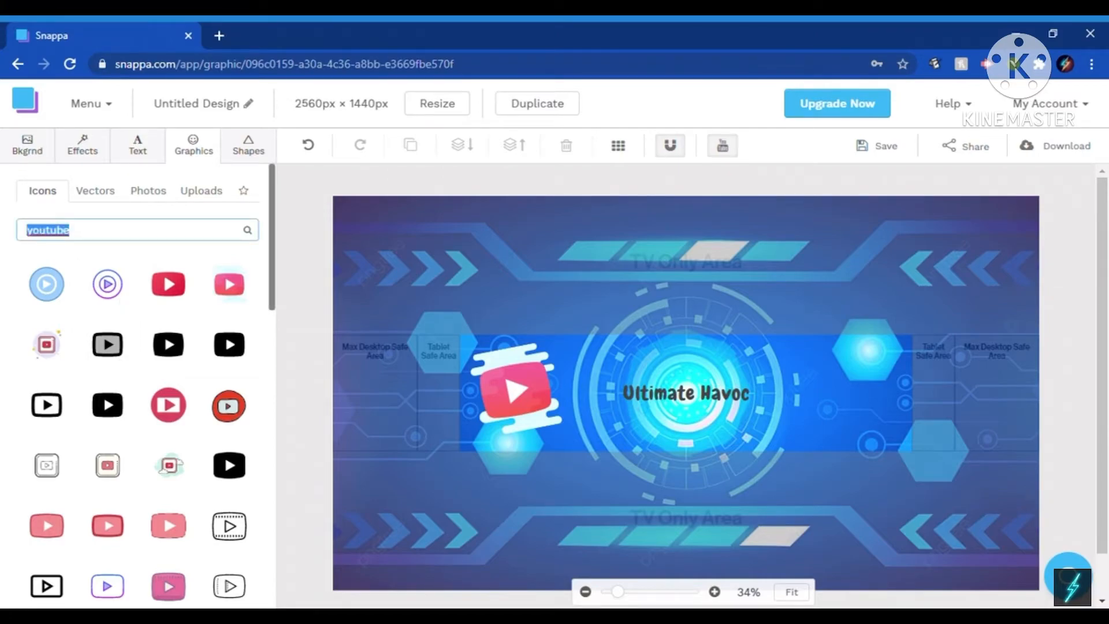
pyautogui.press('BackSpace')
pyautogui.write('roblox')
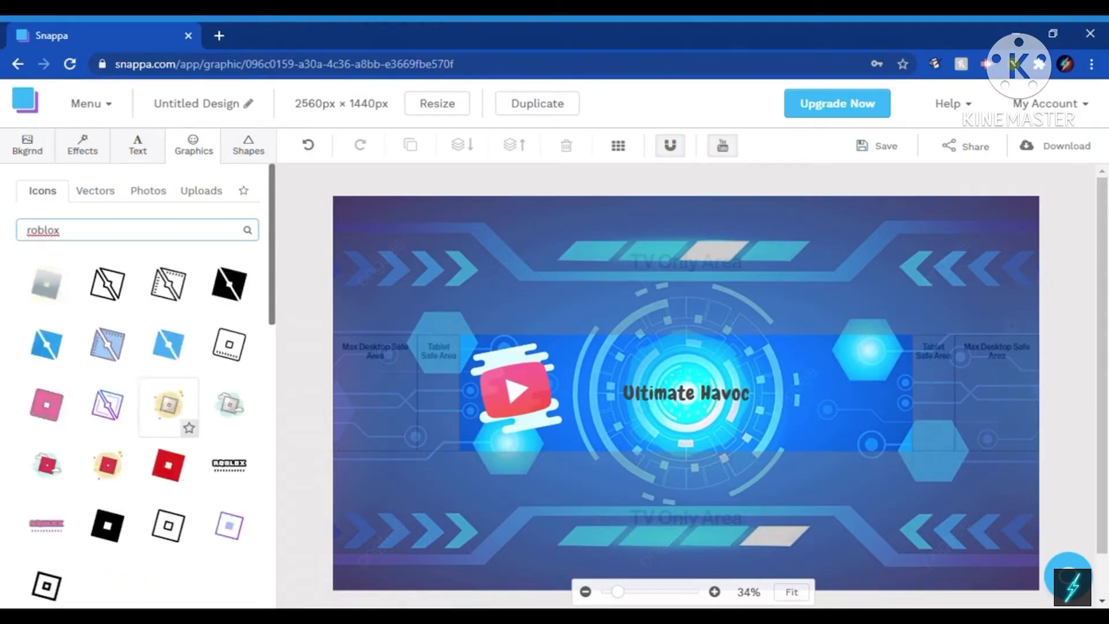
pyautogui.click(108, 467)
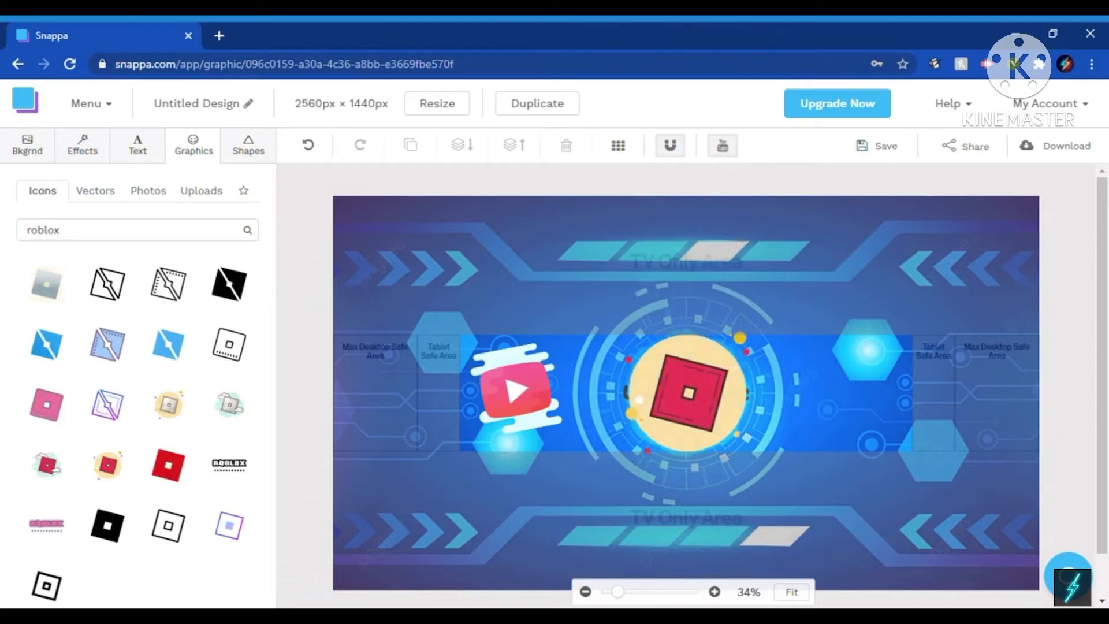
# - Position the Roblox icon to the right of the heading within the safe band, shrink it slightly, and save the design
pyautogui.moveTo(687, 392); pyautogui.dragTo(843, 393)
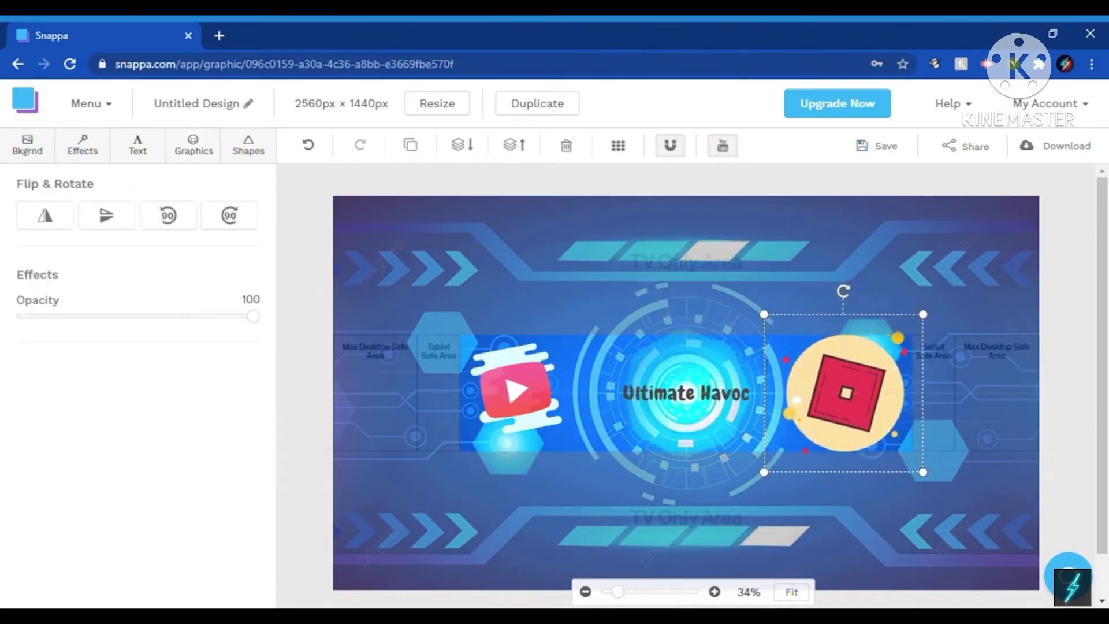
pyautogui.moveTo(764, 314); pyautogui.dragTo(783, 334)
pyautogui.moveTo(853, 402); pyautogui.dragTo(854, 388)
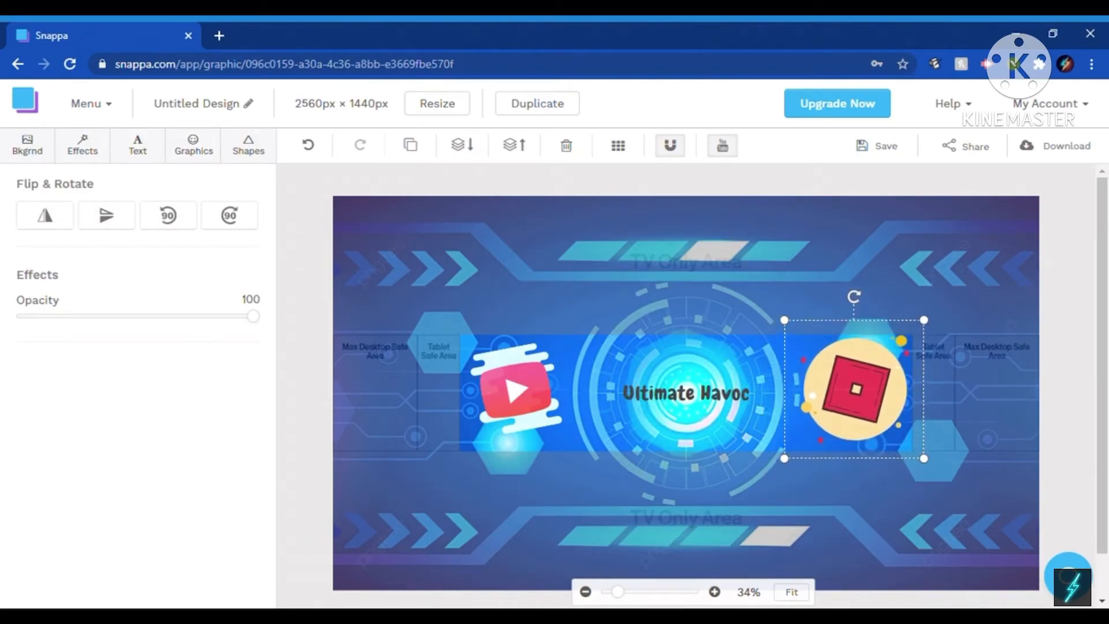
pyautogui.press('Escape')
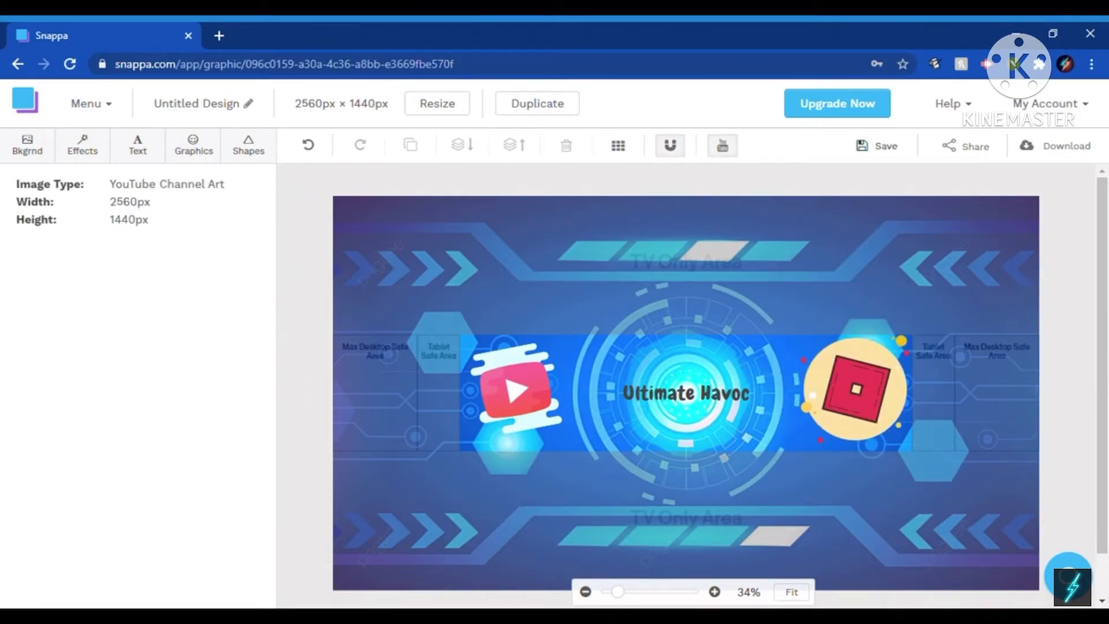
pyautogui.hotkey('ctrl', 's')
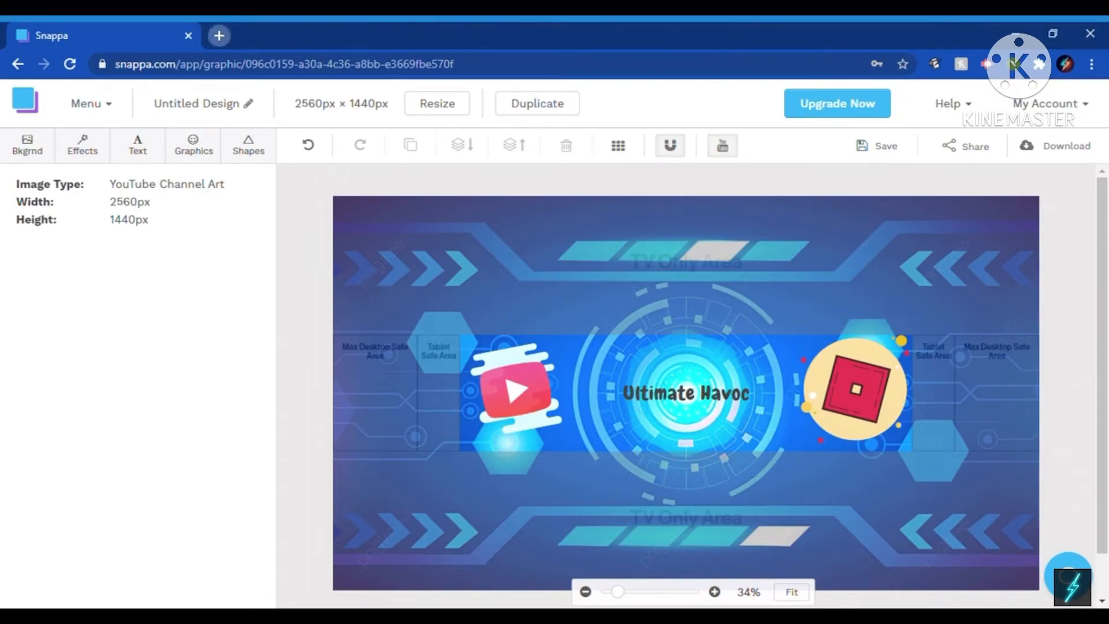
# - Switch to YouTube in a new browser tab and open the customization page for your own channel
pyautogui.click(218, 35)
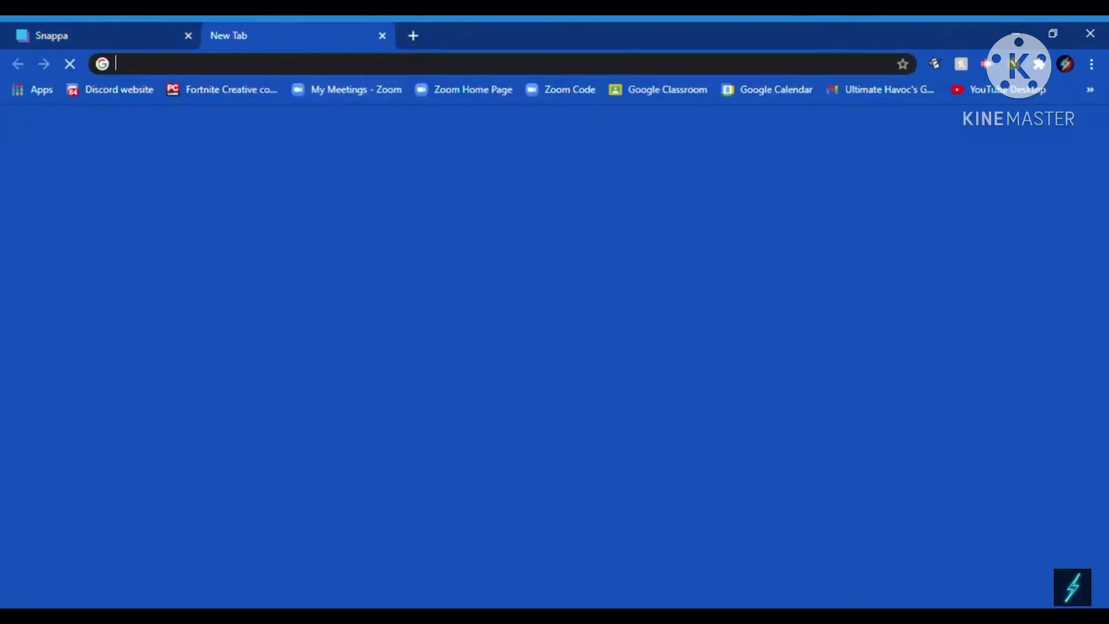
pyautogui.write('you')
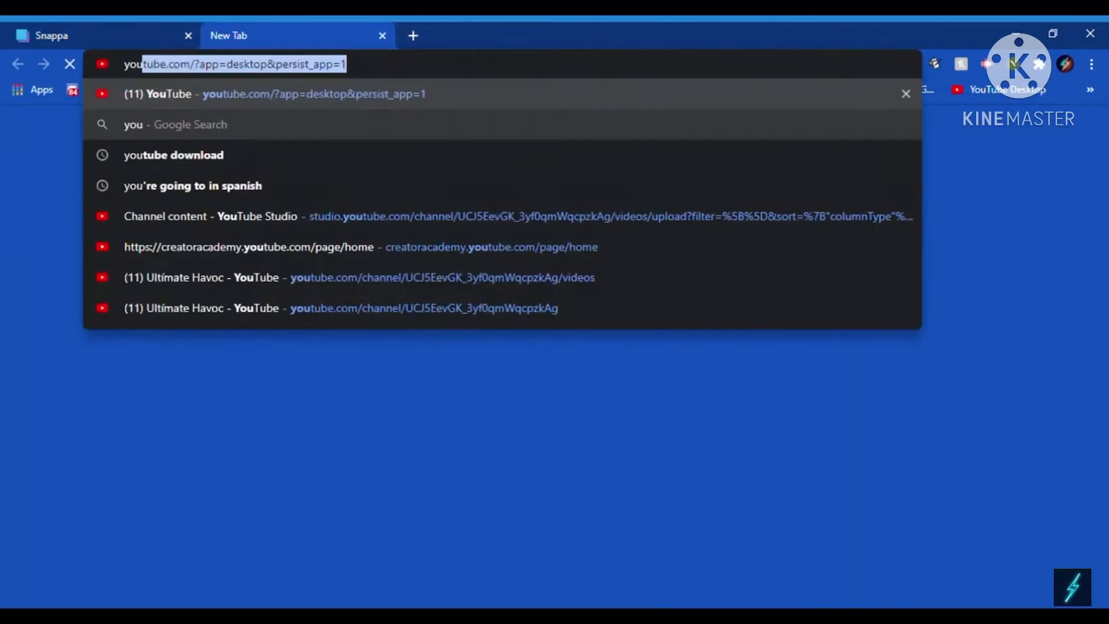
pyautogui.press('Return')
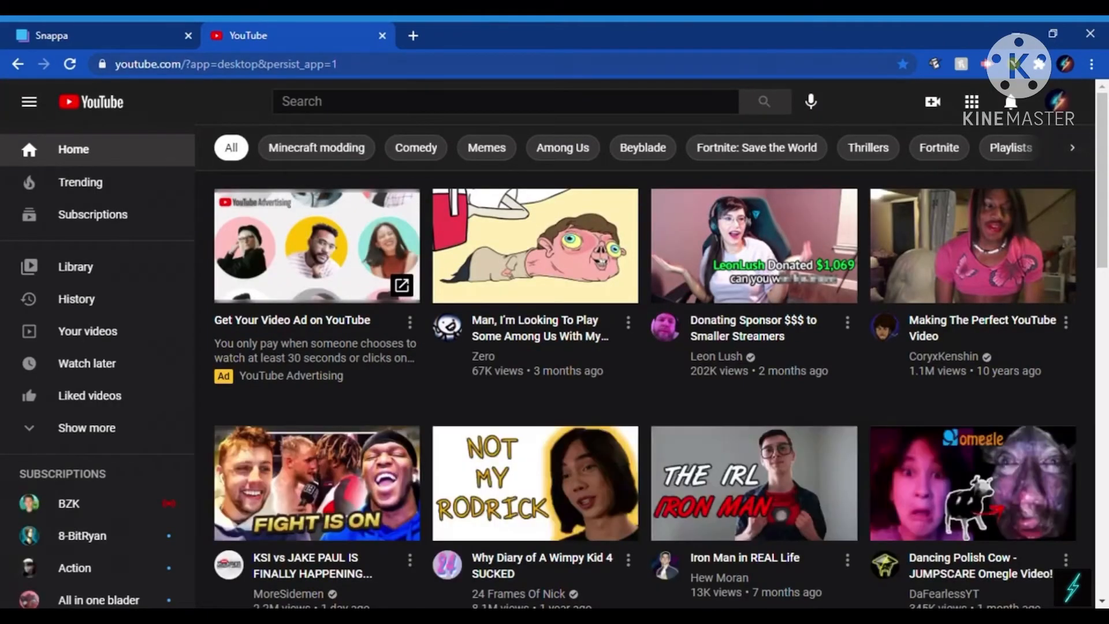
pyautogui.click(1057, 102)
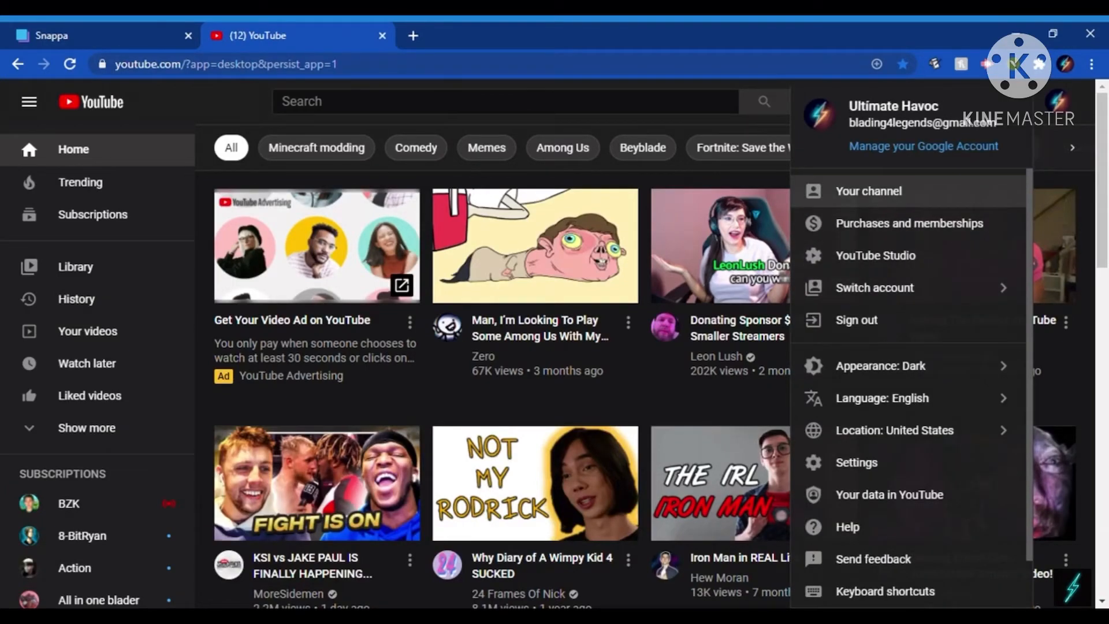
pyautogui.click(868, 190)
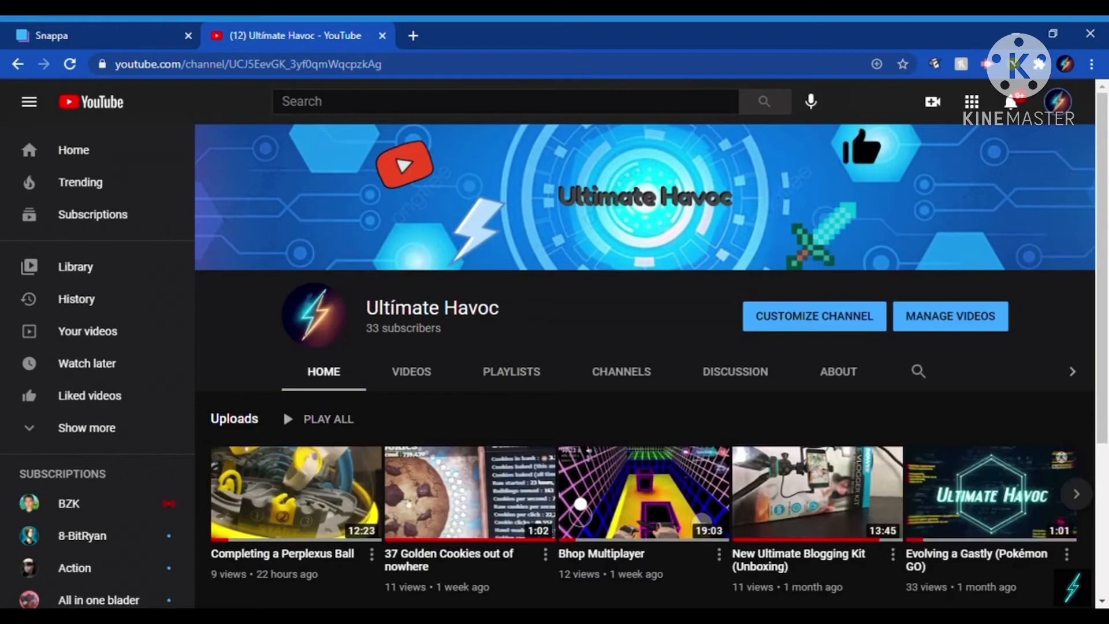
pyautogui.click(814, 316)
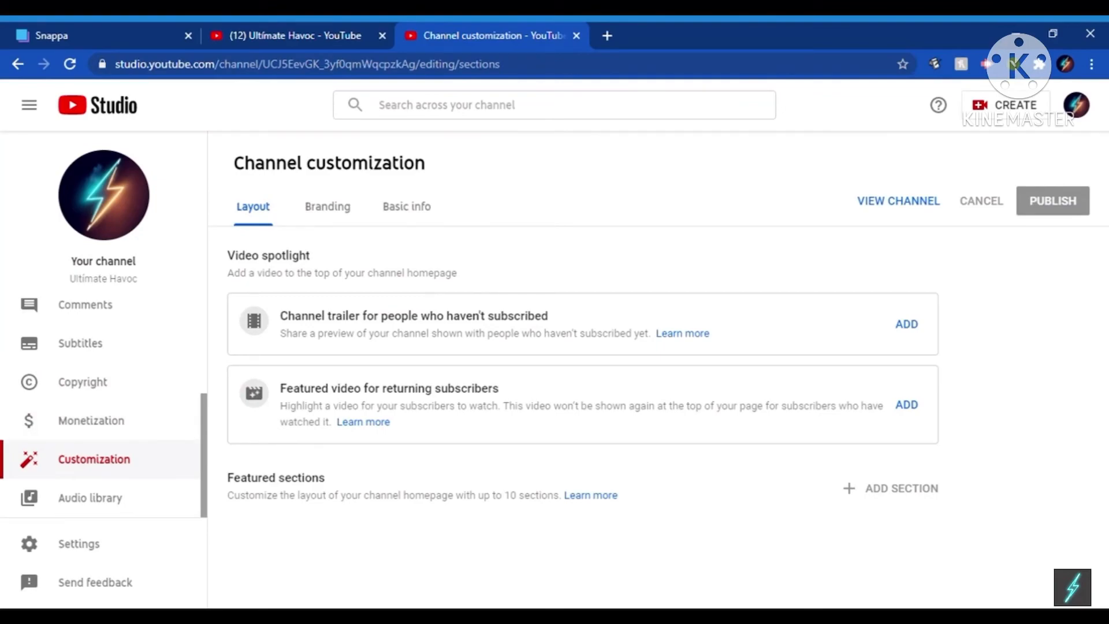
# - Examine the Branding, Basic info and Layout settings of the channel customization, including the banner image section
pyautogui.click(324, 206)
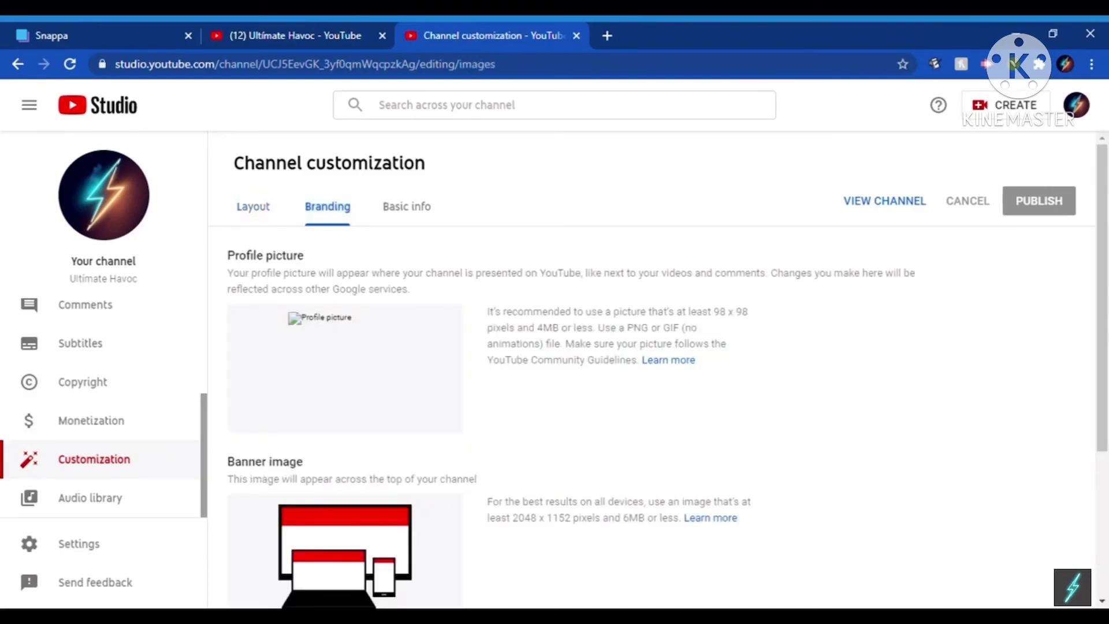
pyautogui.scroll(-3, 657, 376)
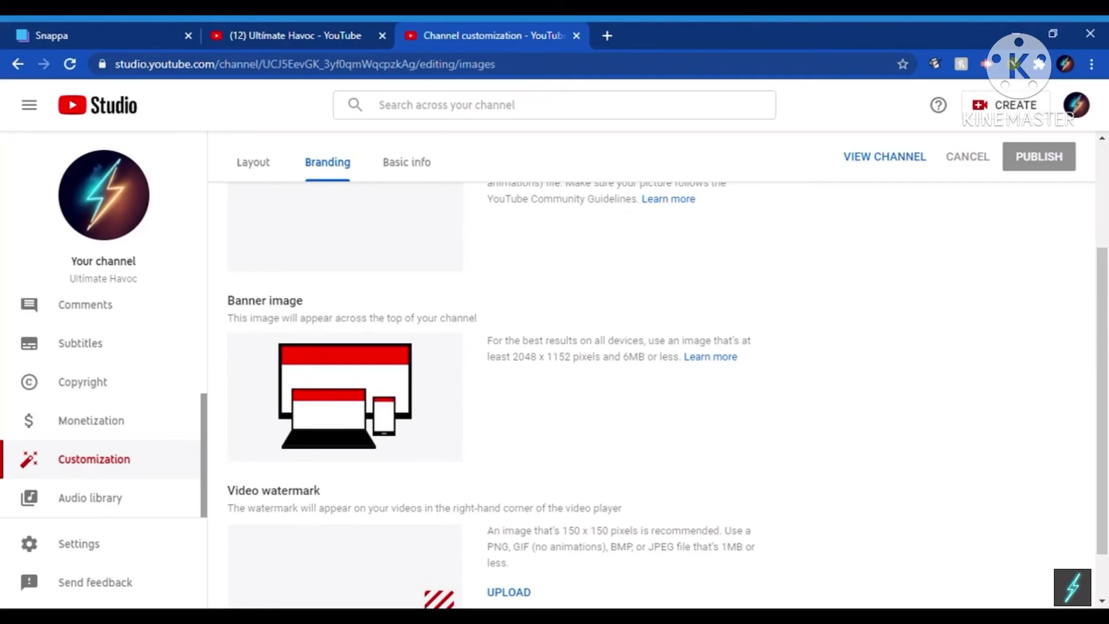
pyautogui.scroll(-1, 657, 375)
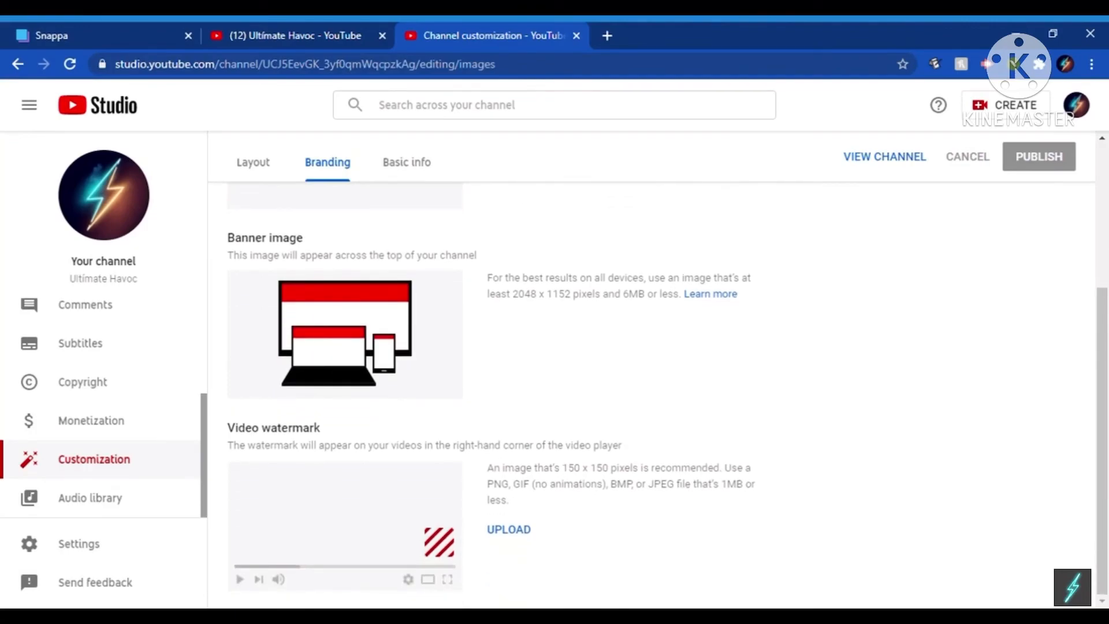
pyautogui.click(406, 163)
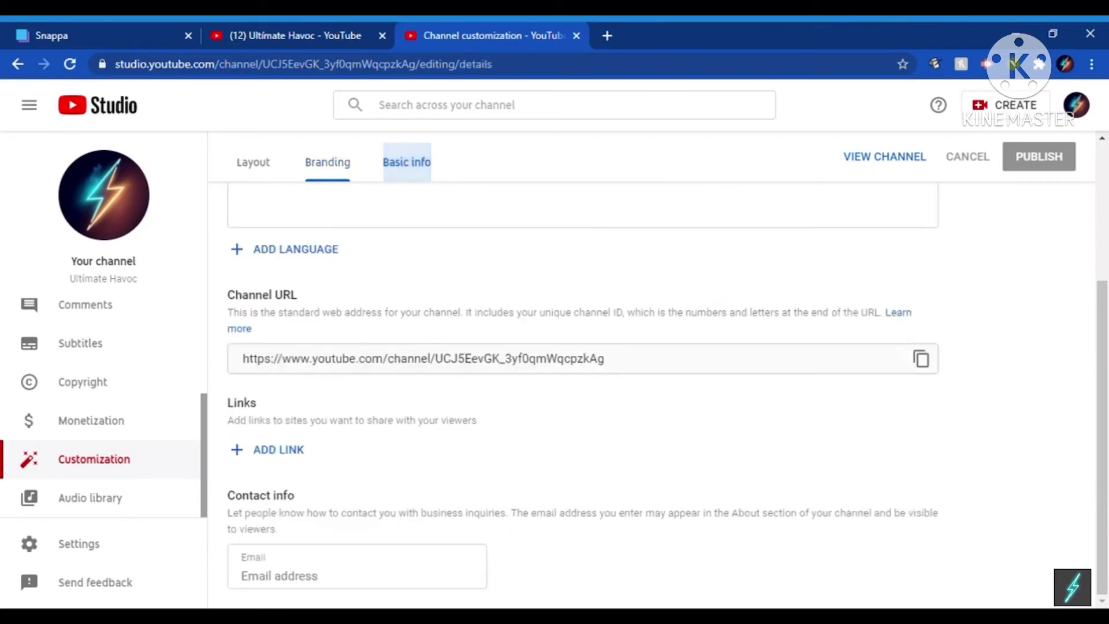
pyautogui.click(327, 161)
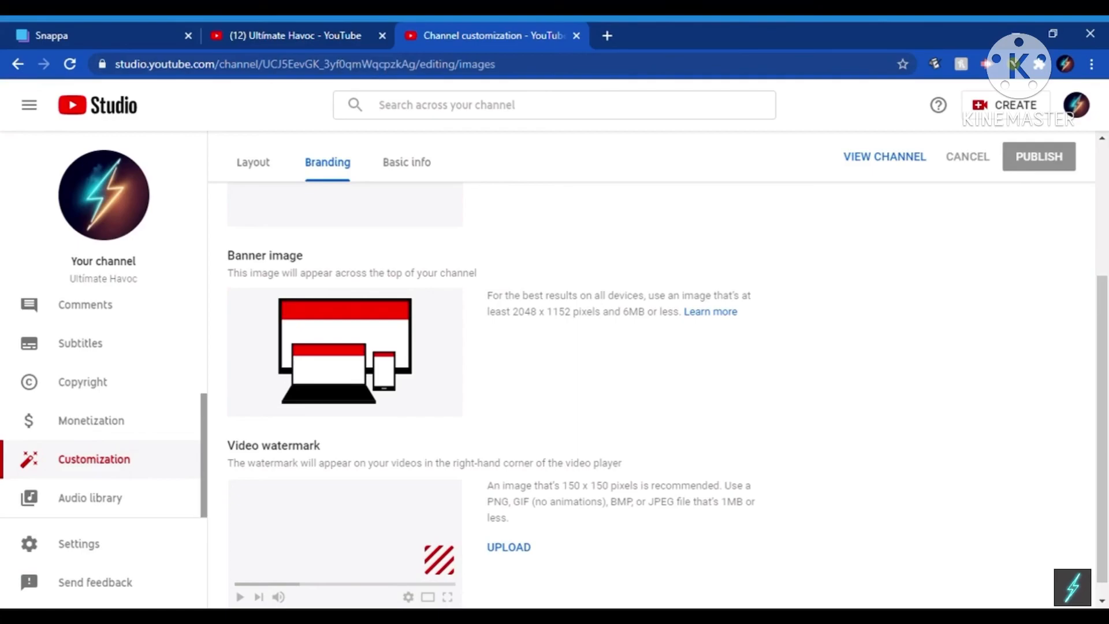
pyautogui.scroll(4, 651, 369)
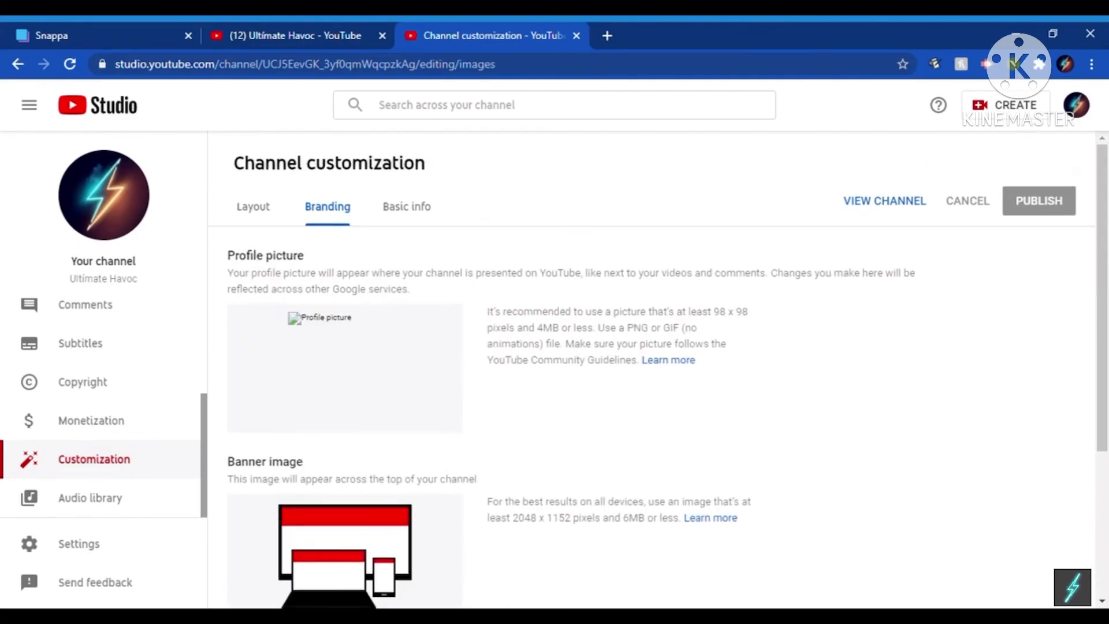
pyautogui.click(253, 206)
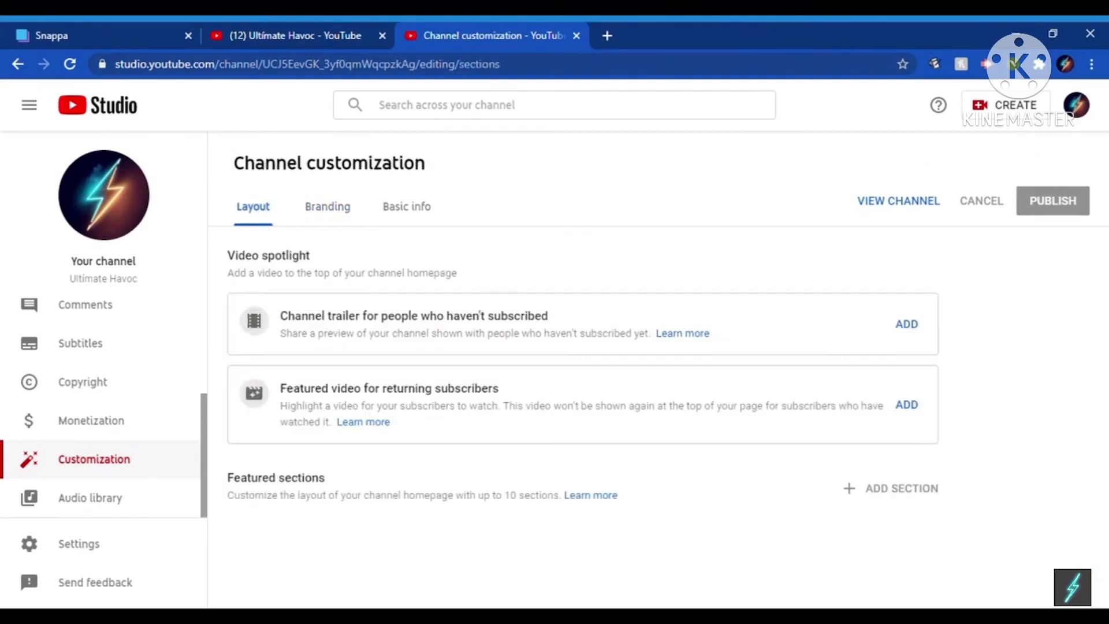